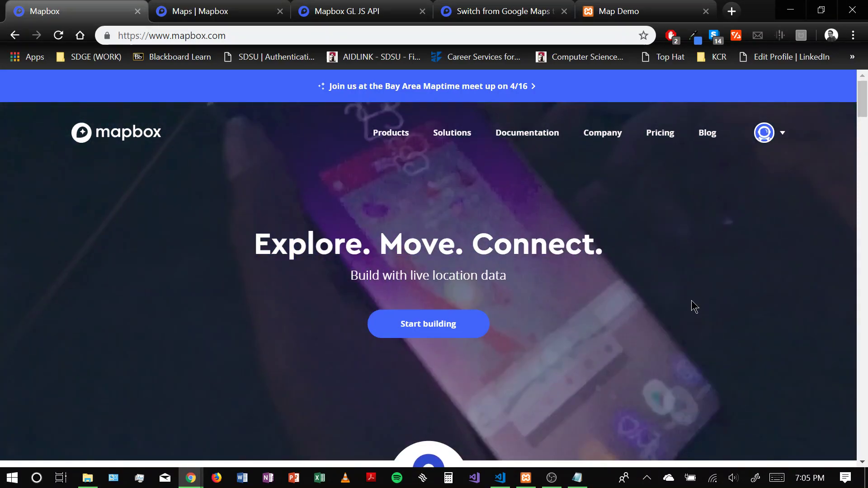
# Bring up the untitled Notepad outline listing the four Mapbox overview topics and references.
pyautogui.click(577, 478)
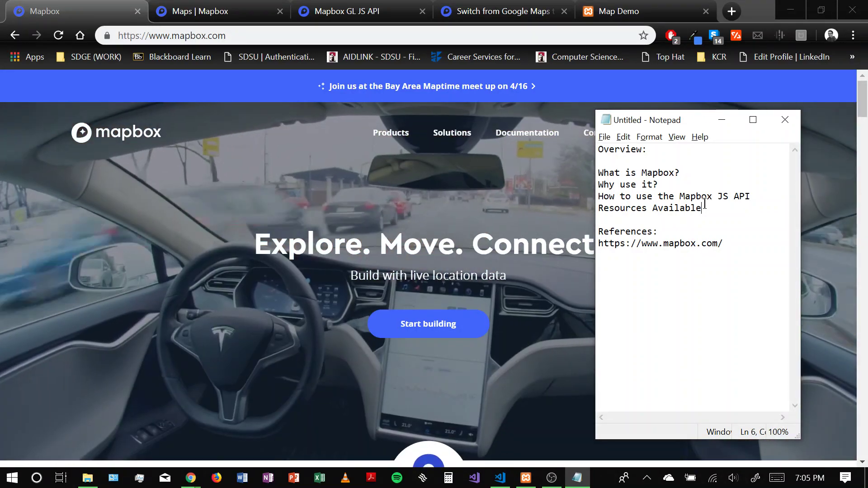
# Minimize the notes and scroll down mapbox.com through the mobile, navigation and augmented reality sections.
pyautogui.click(721, 120)
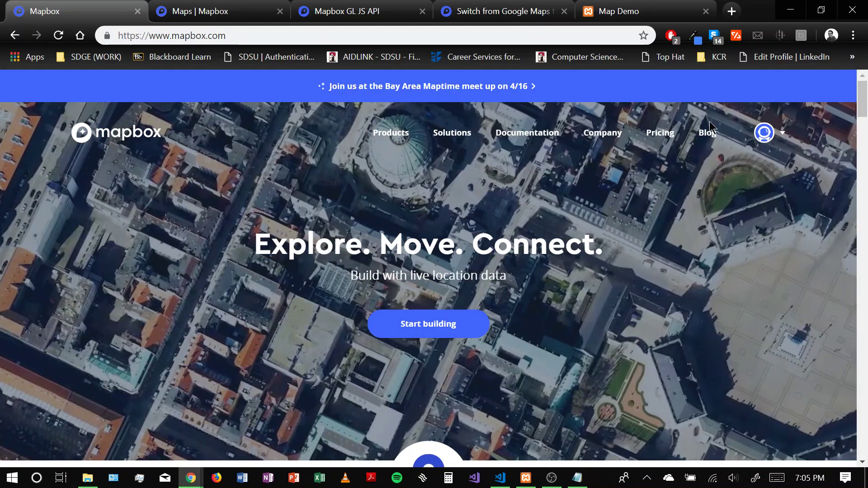
pyautogui.scroll(-2, 570, 197)
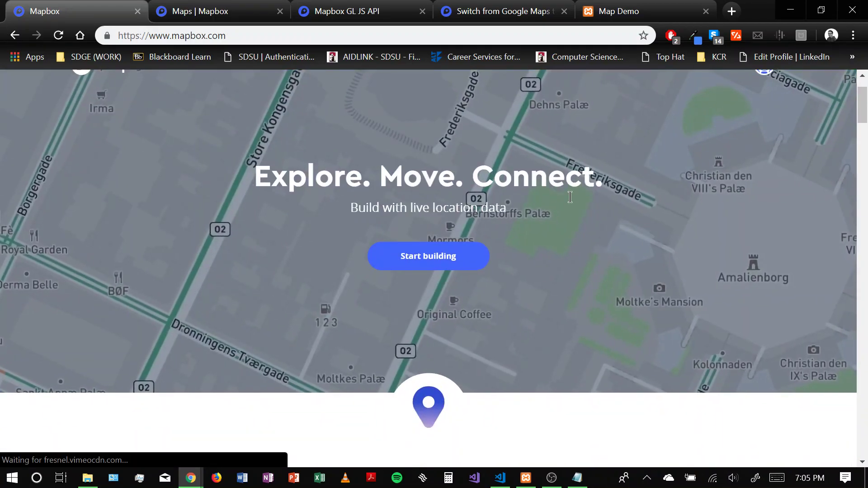
pyautogui.scroll(-3, 588, 221)
pyautogui.scroll(-2, 589, 226)
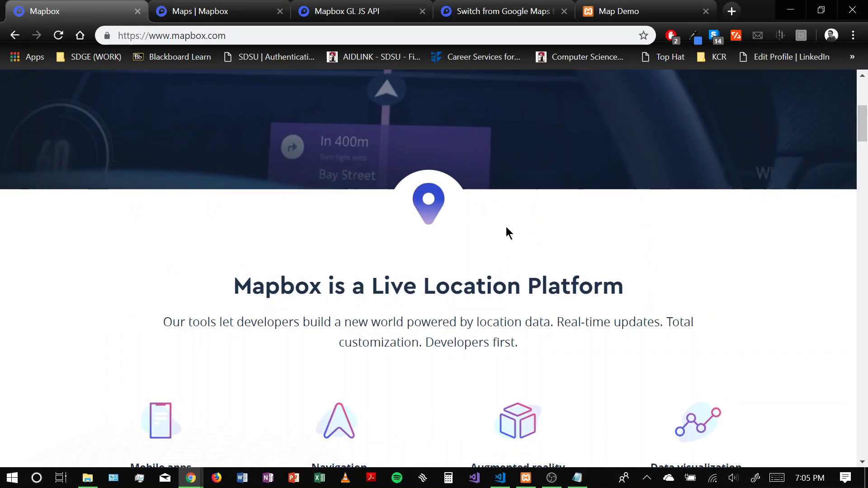
pyautogui.scroll(-2, 484, 237)
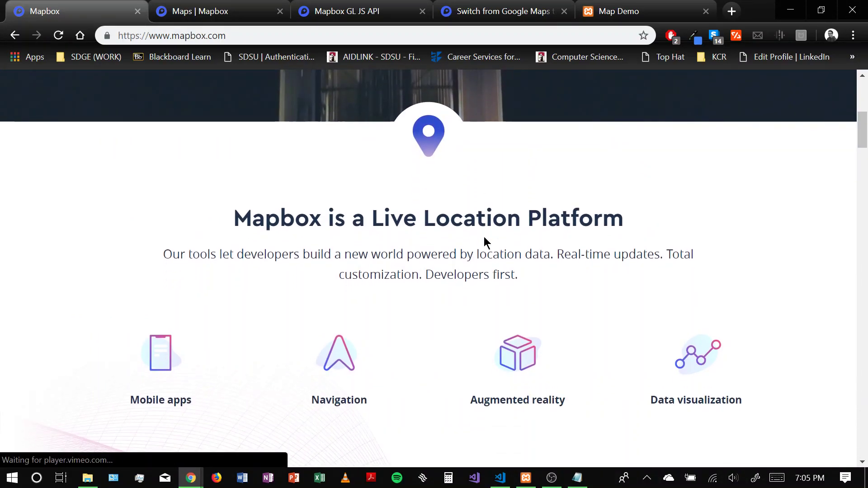
pyautogui.scroll(-3, 484, 237)
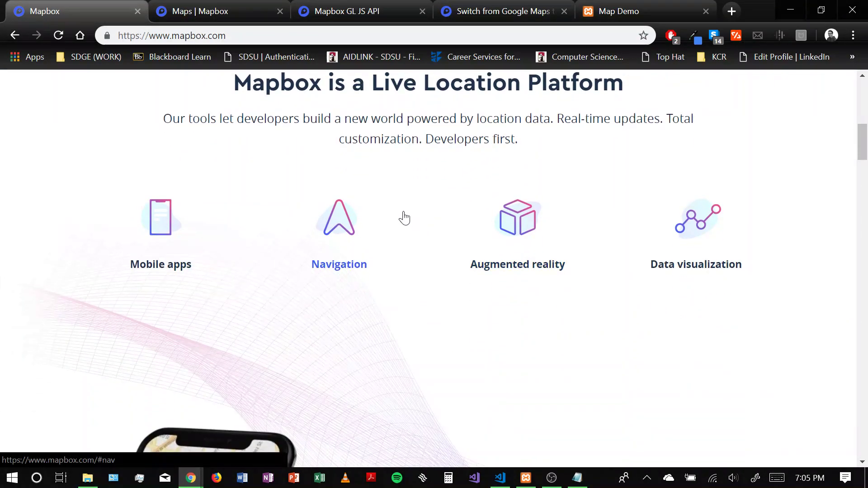
pyautogui.scroll(-3, 328, 144)
pyautogui.scroll(1, 426, 194)
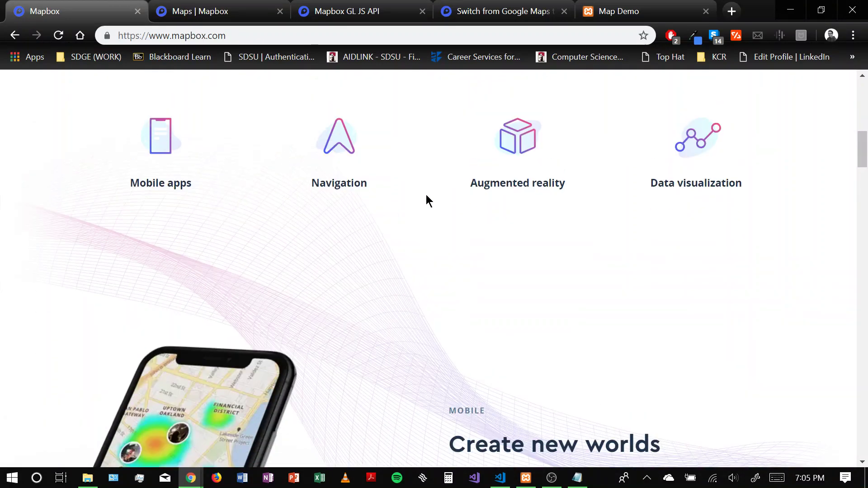
pyautogui.scroll(3, 426, 200)
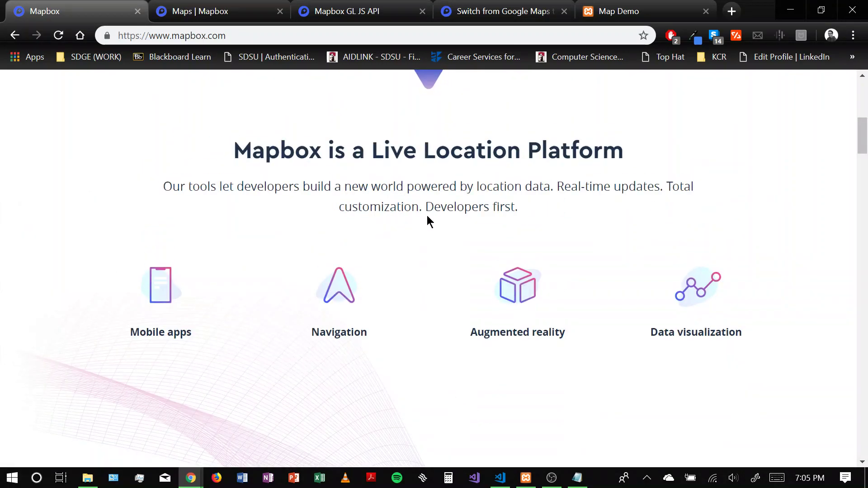
pyautogui.scroll(-1, 409, 208)
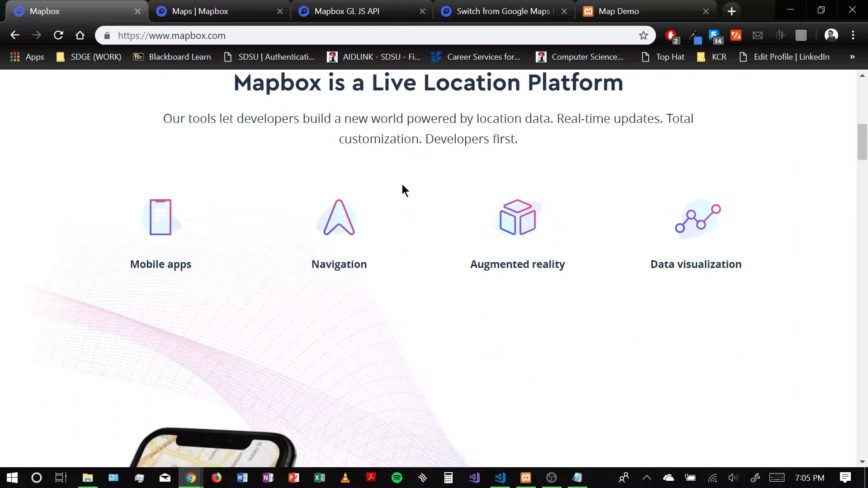
pyautogui.scroll(-1, 412, 192)
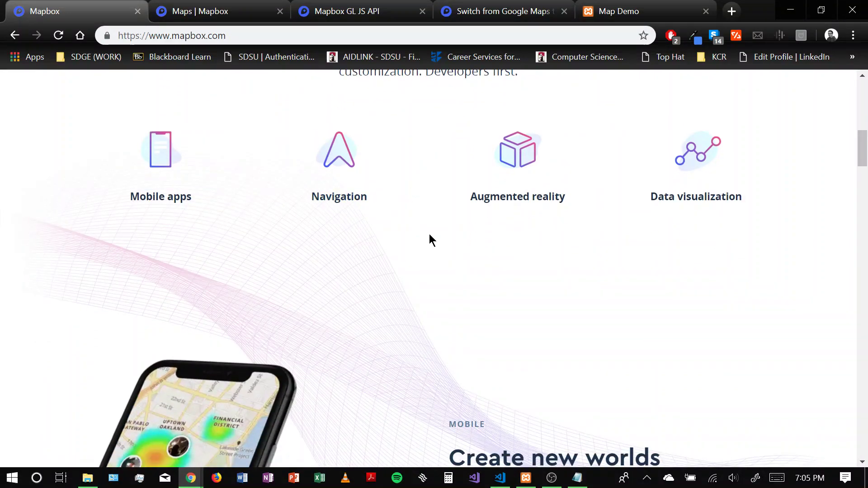
pyautogui.scroll(2, 430, 271)
pyautogui.scroll(-3, 428, 301)
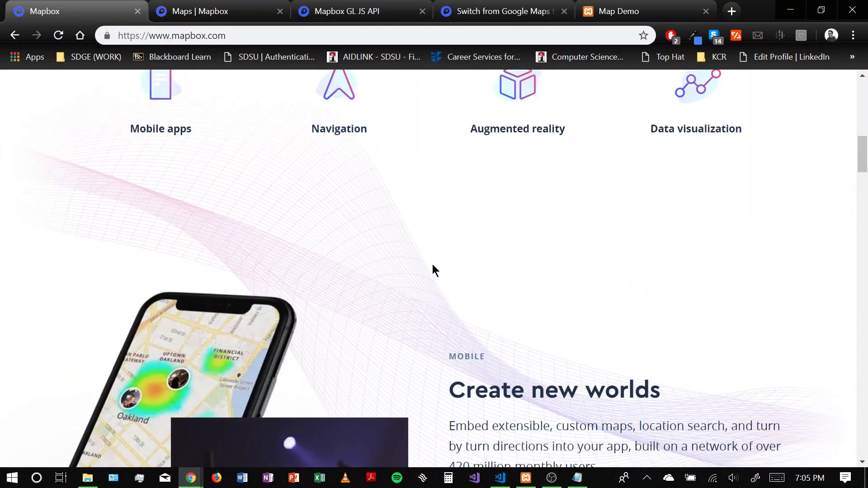
pyautogui.scroll(-2, 451, 269)
pyautogui.scroll(-2, 434, 266)
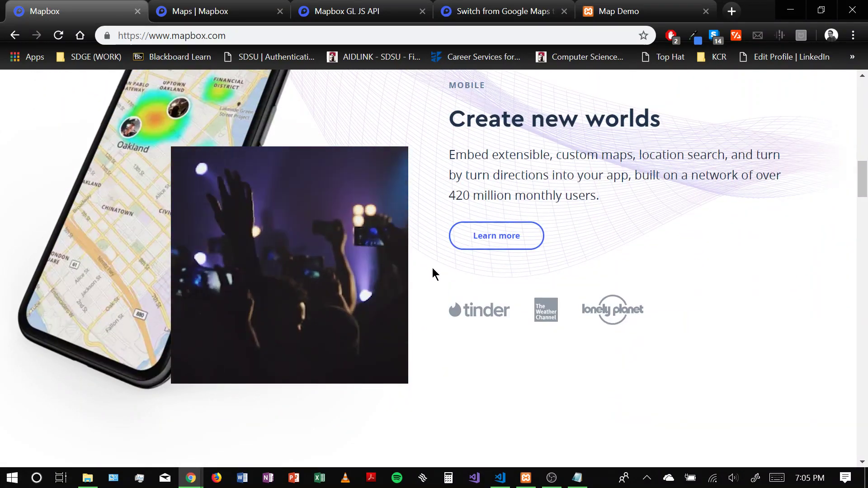
pyautogui.scroll(-3, 432, 268)
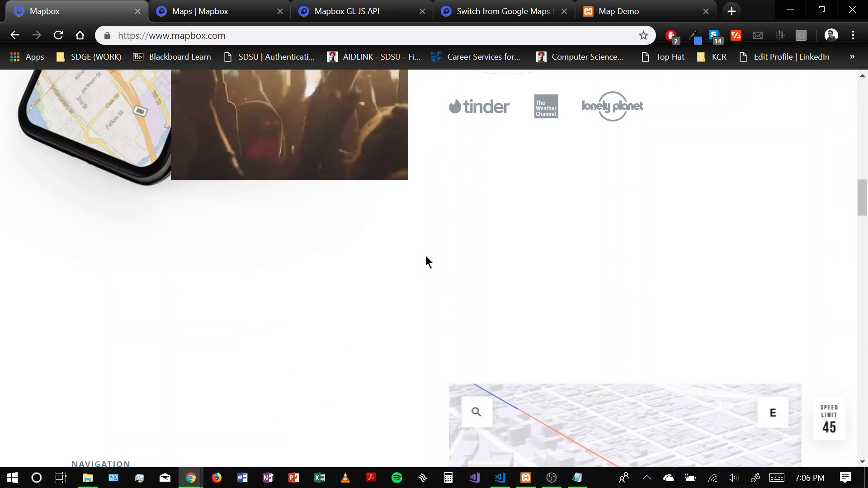
pyautogui.scroll(-1, 416, 276)
pyautogui.scroll(-1, 399, 271)
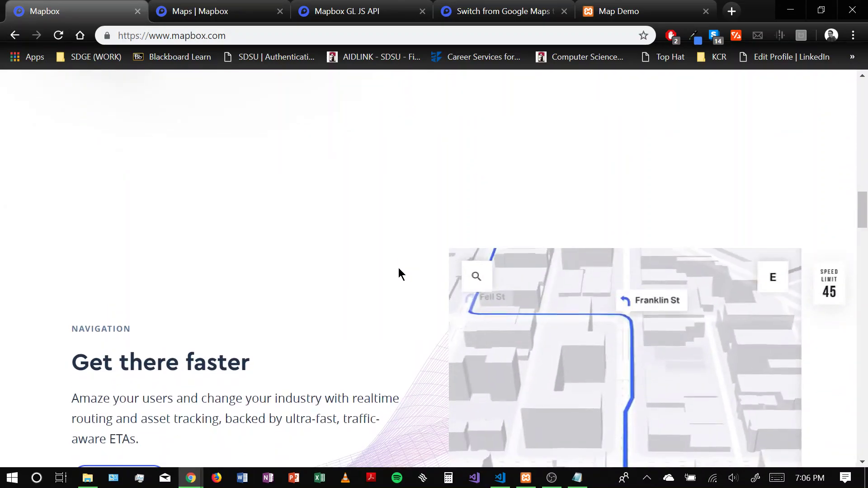
pyautogui.scroll(-1, 399, 271)
pyautogui.scroll(-2, 381, 246)
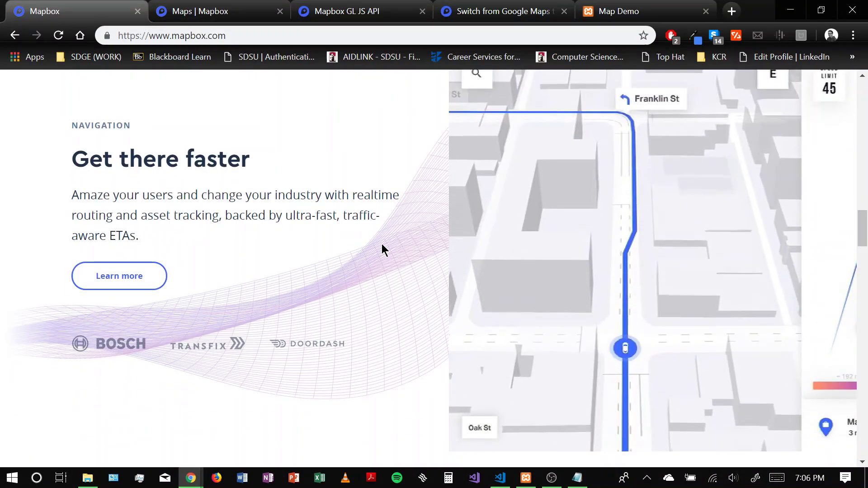
pyautogui.scroll(-7, 381, 244)
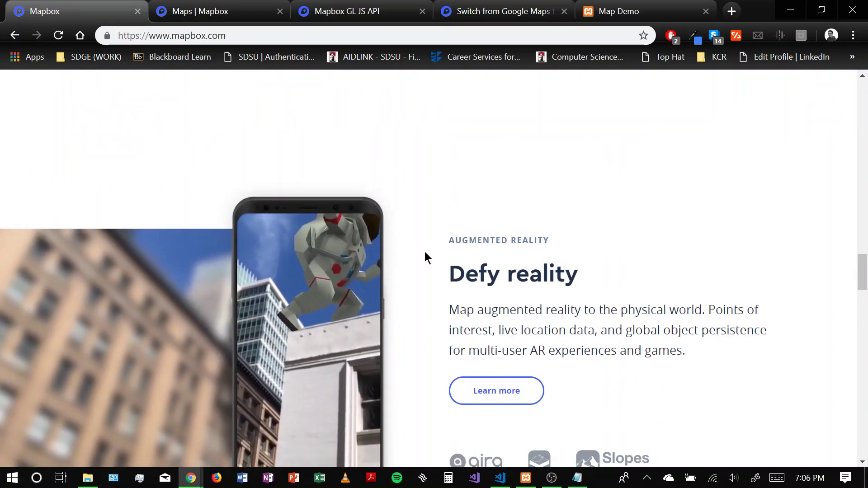
pyautogui.scroll(-3, 424, 251)
# Scroll back up to the 'Explore. Move. Connect.' hero at the top of the homepage.
pyautogui.scroll(2, 423, 253)
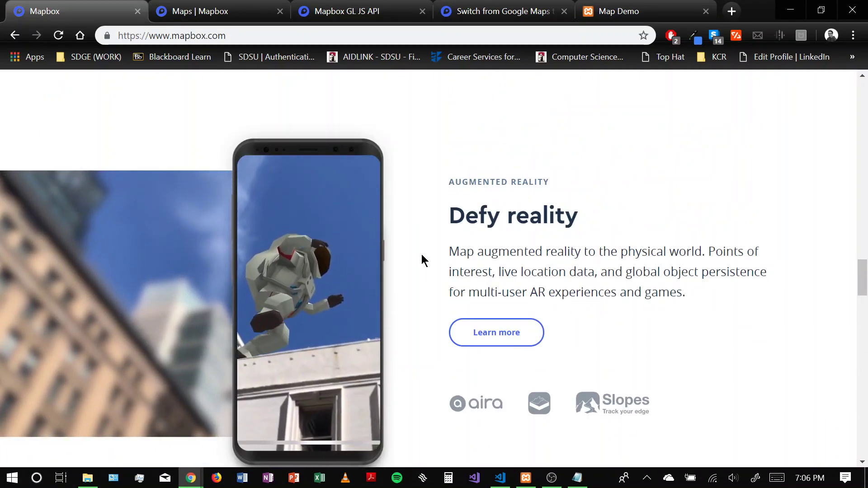
pyautogui.scroll(8, 422, 260)
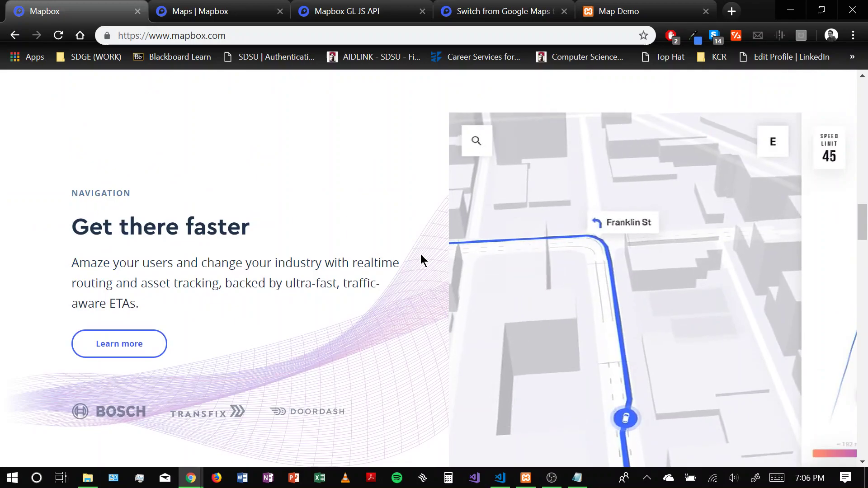
pyautogui.scroll(9, 407, 258)
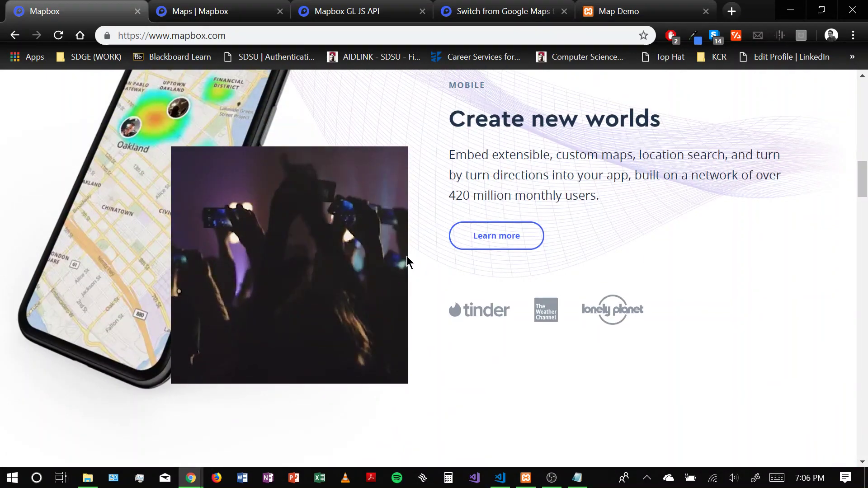
pyautogui.scroll(8, 407, 260)
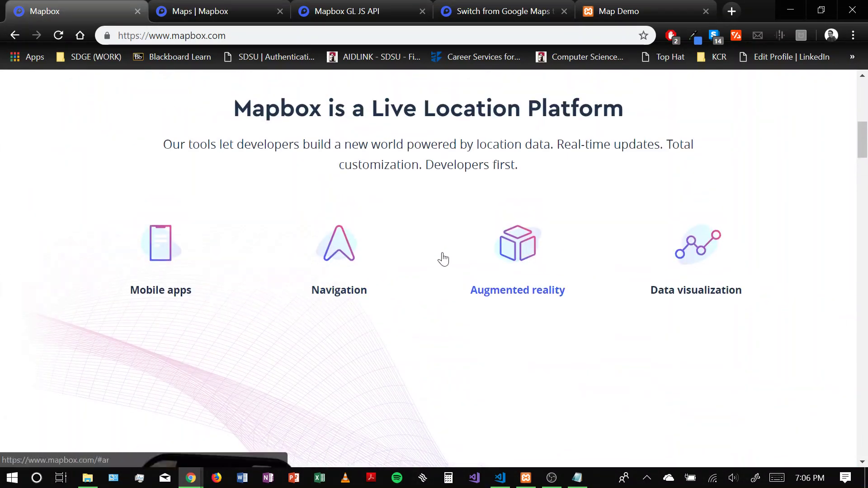
pyautogui.scroll(8, 443, 259)
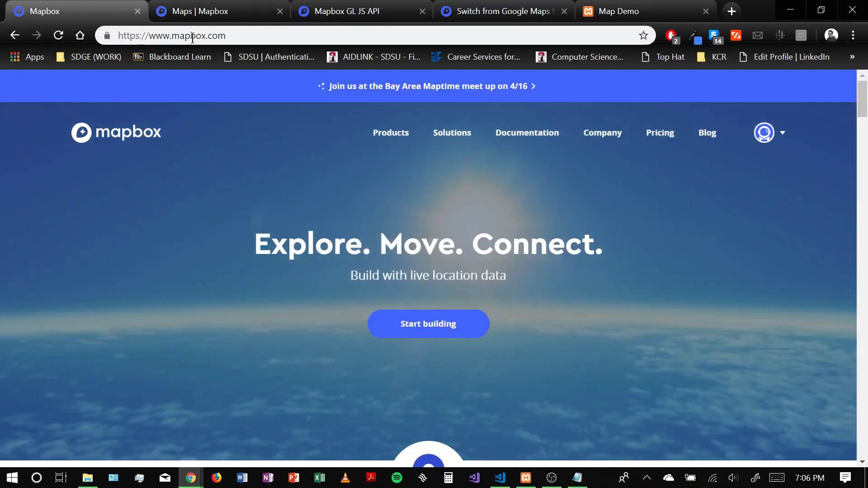
pyautogui.click(200, 10)
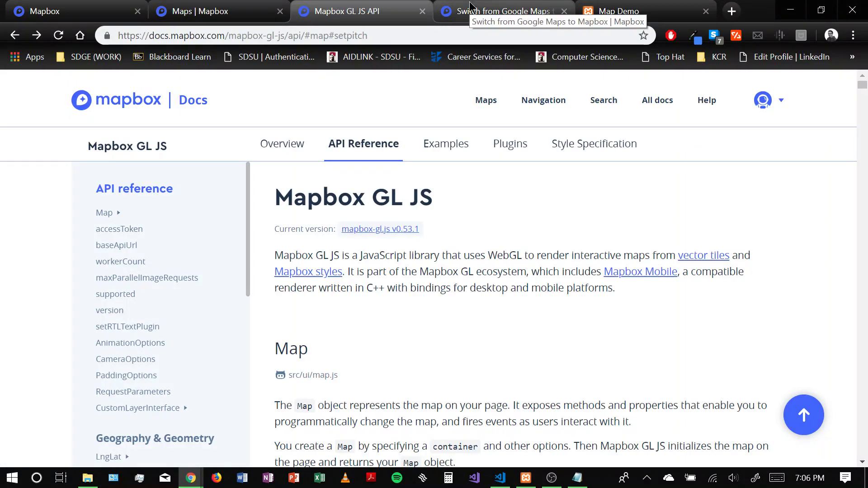
pyautogui.click(470, 6)
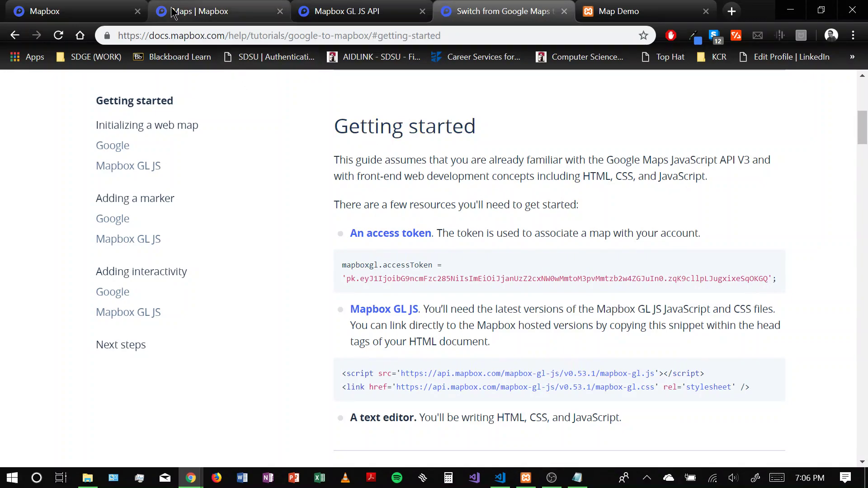
pyautogui.click(90, 10)
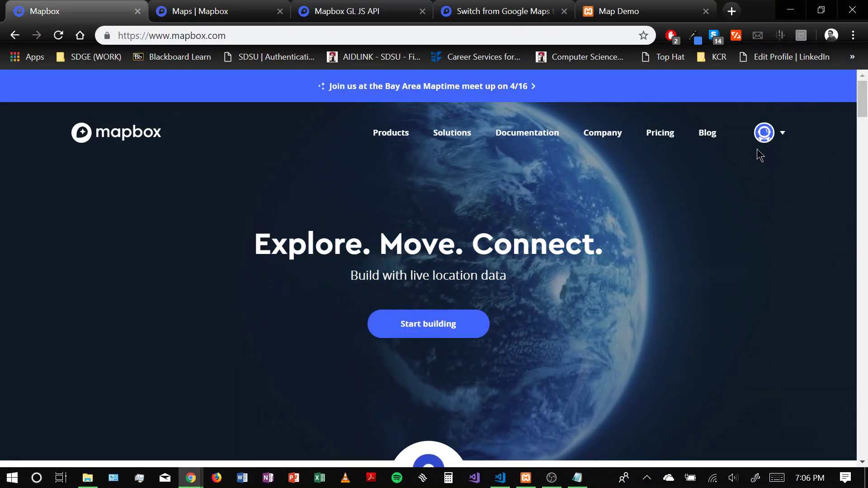
# Open Mapbox Studio from the account menu, glance at Datasets, and return to the Styles list.
pyautogui.click(782, 136)
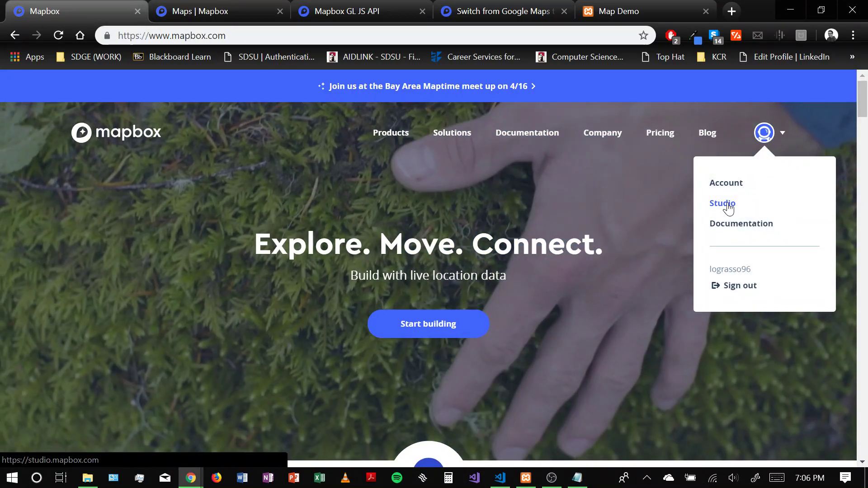
pyautogui.click(727, 204)
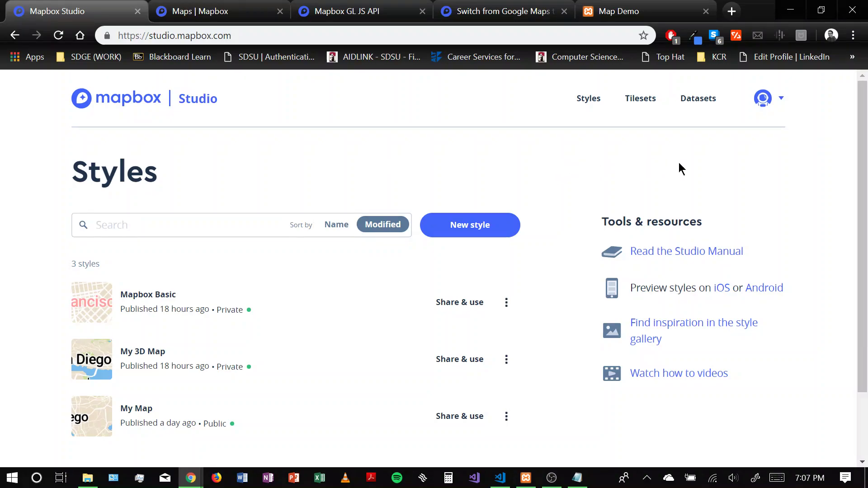
pyautogui.click(711, 99)
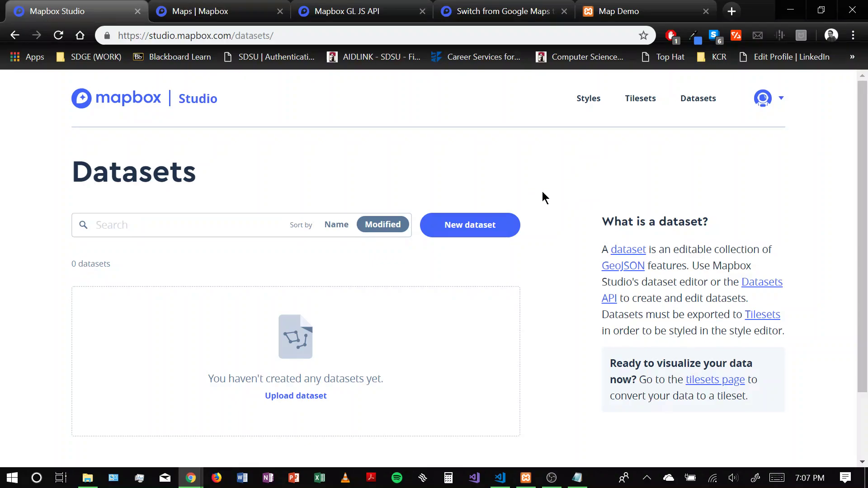
pyautogui.click(588, 98)
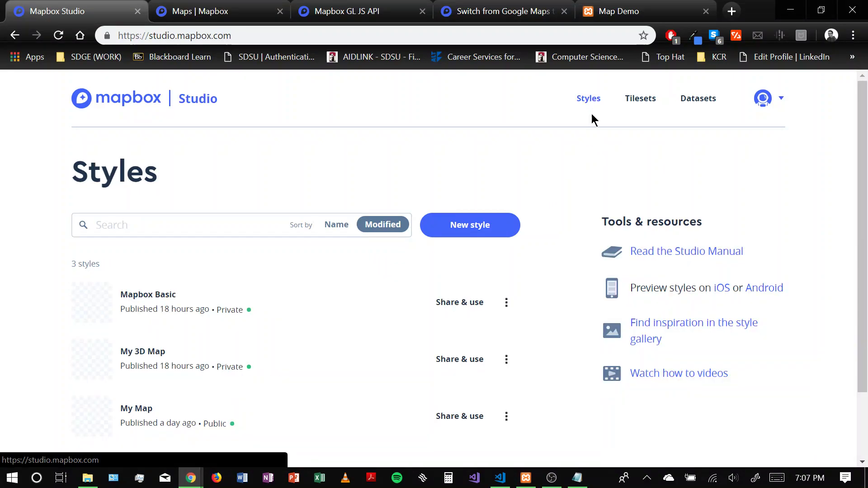
# Start a new style and create it from the Basic Template.
pyautogui.click(491, 227)
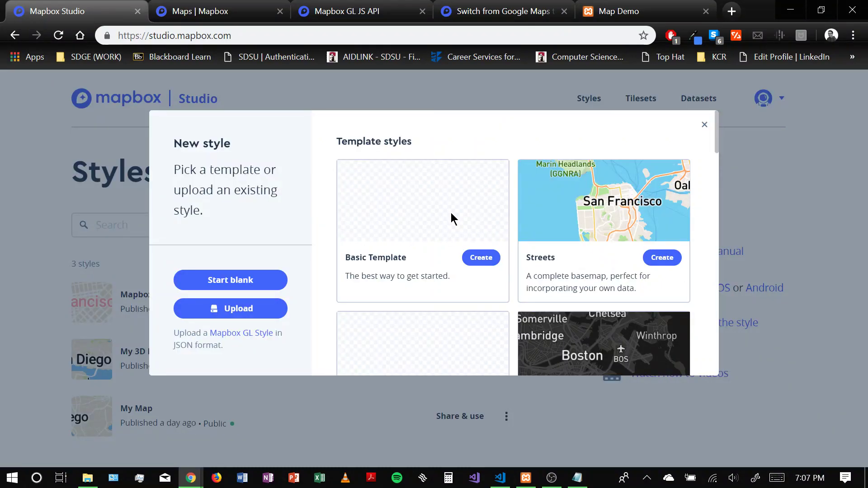
pyautogui.scroll(-5, 452, 215)
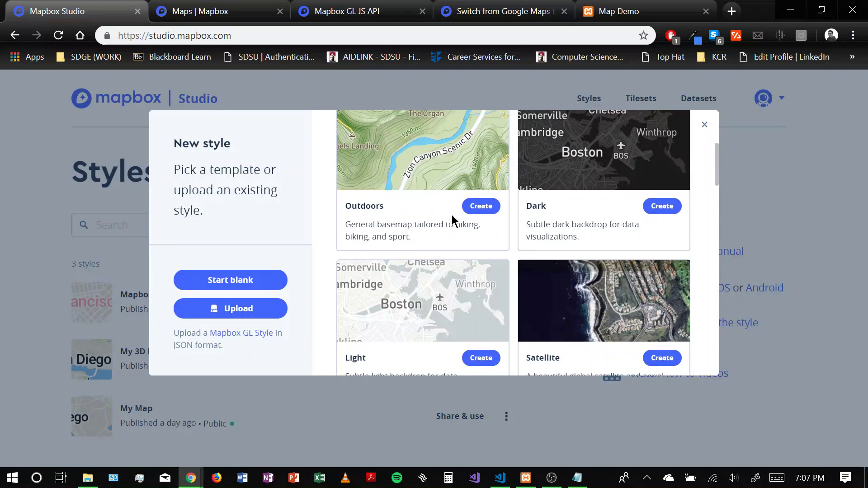
pyautogui.scroll(3, 452, 215)
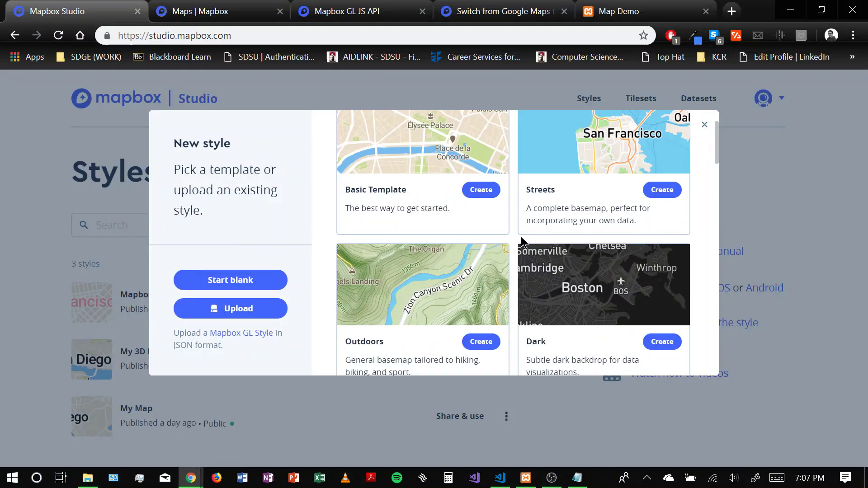
pyautogui.click(487, 192)
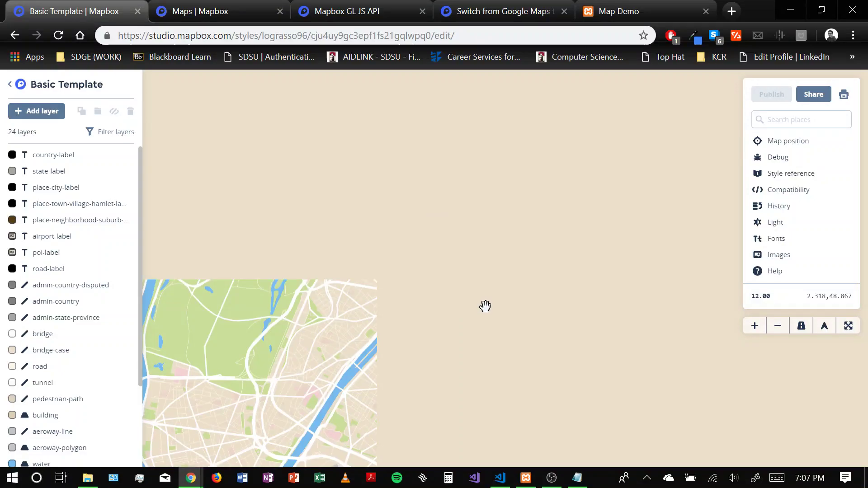
# Center the map on central Paris and view the Map position, Debug, style reference and SDK panels.
pyautogui.moveTo(441, 231); pyautogui.dragTo(295, 237)
pyautogui.moveTo(415, 260); pyautogui.dragTo(469, 240)
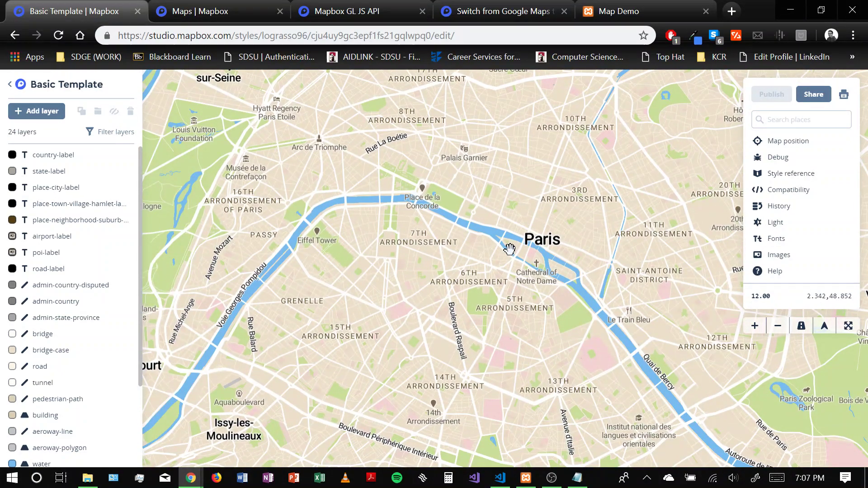
pyautogui.click(781, 142)
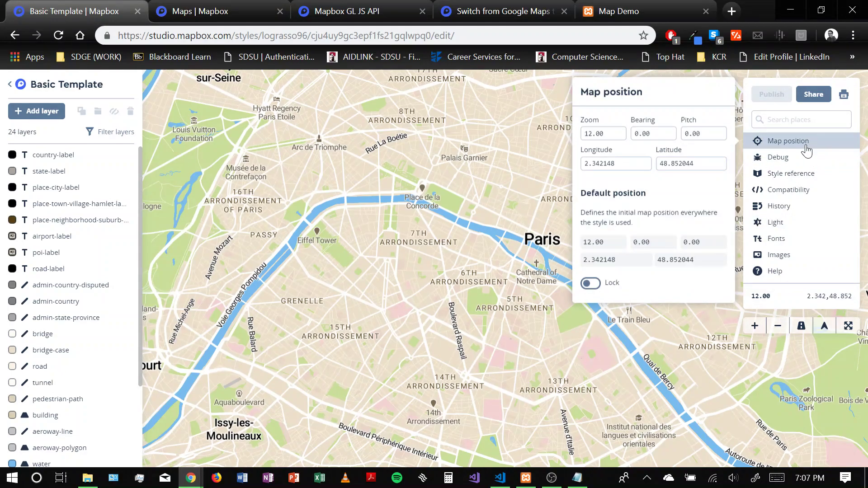
pyautogui.click(803, 158)
pyautogui.click(792, 174)
pyautogui.click(787, 190)
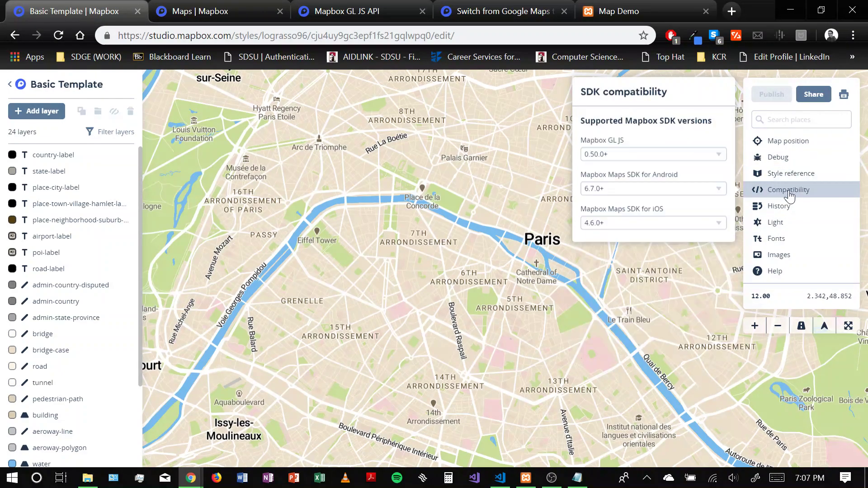
# Browse History, Lighting, Fonts and Images, then list layers under a point near the 6th arrondissement.
pyautogui.click(783, 209)
pyautogui.click(783, 222)
pyautogui.click(782, 238)
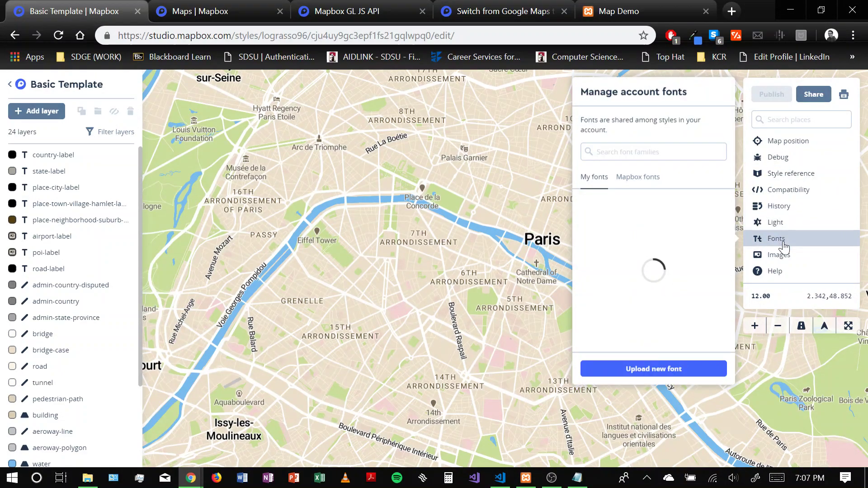
pyautogui.click(784, 256)
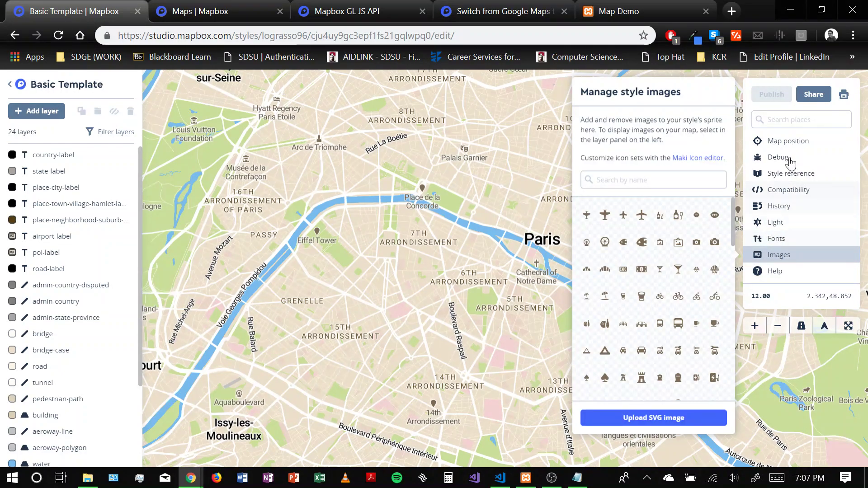
pyautogui.click(789, 143)
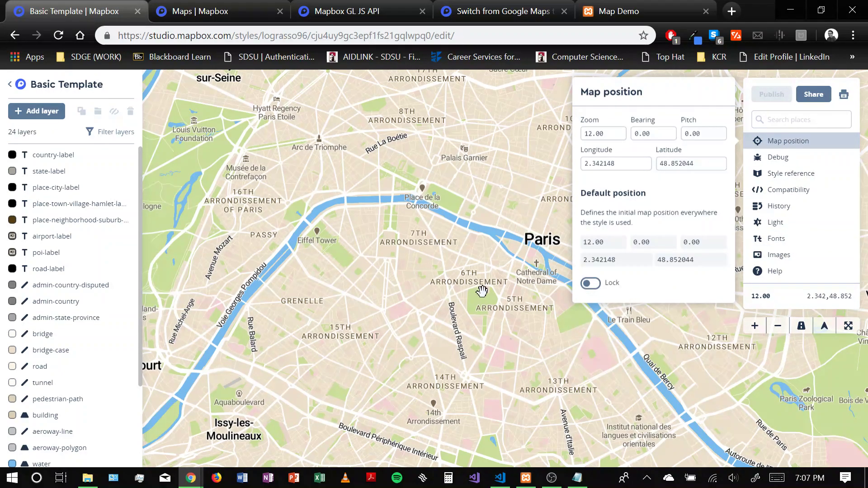
pyautogui.click(450, 291)
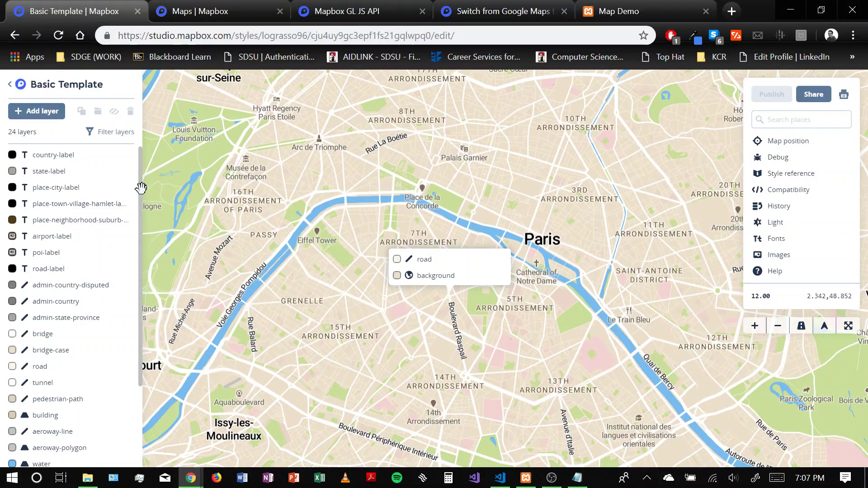
# Filter layers by 'lab' to show the 8 label layers and open place-town-village-hamlet-label's styling.
pyautogui.click(90, 133)
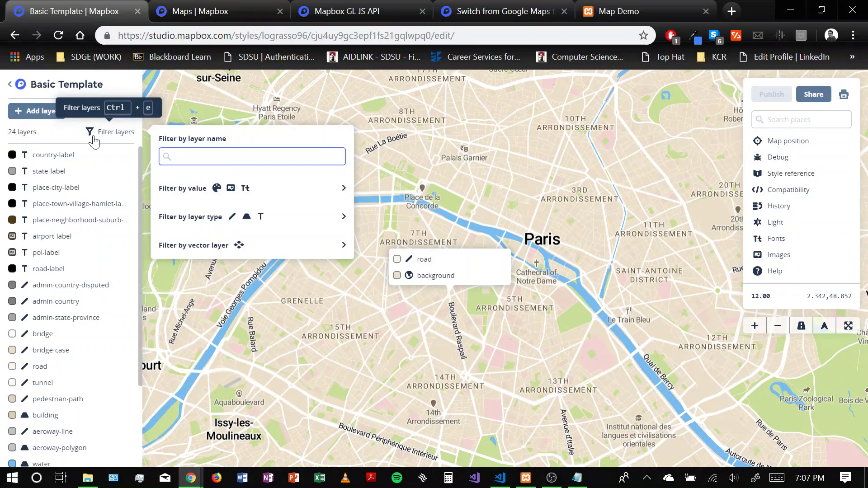
pyautogui.write('label')
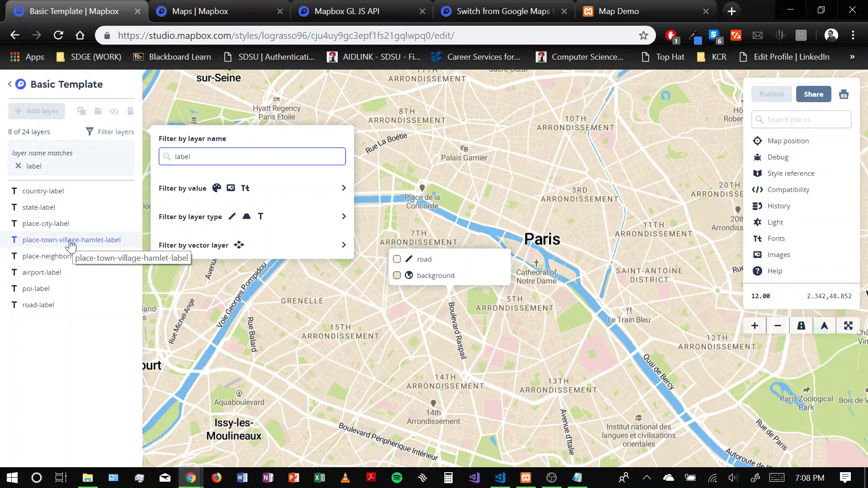
pyautogui.click(70, 244)
pyautogui.click(68, 243)
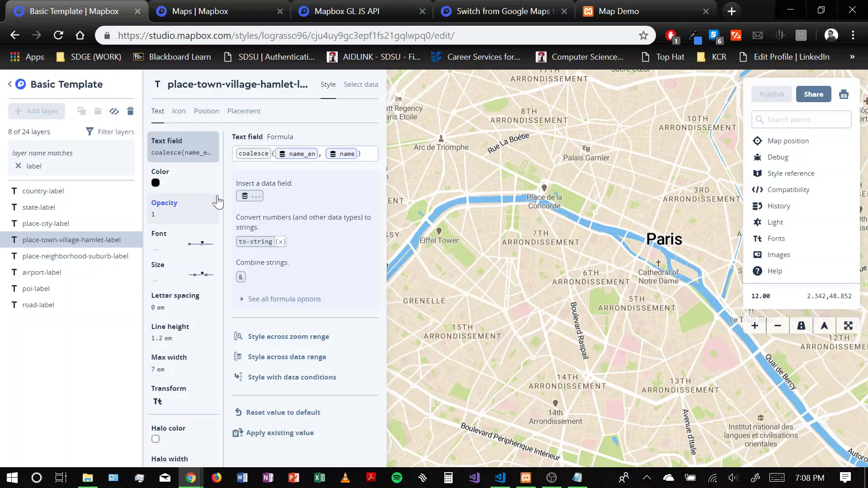
# Nudge the town label hue, set neighbourhood-suburb labels to green 108e12, and select place-city-label.
pyautogui.click(164, 190)
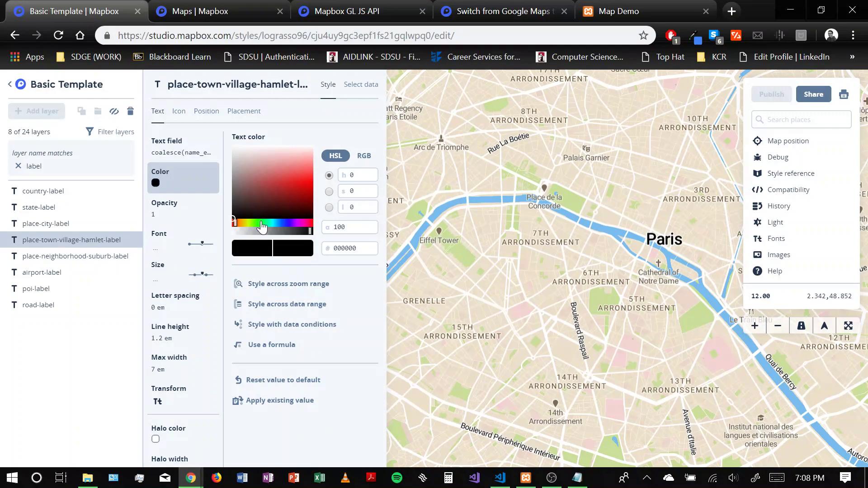
pyautogui.moveTo(258, 227); pyautogui.dragTo(277, 223)
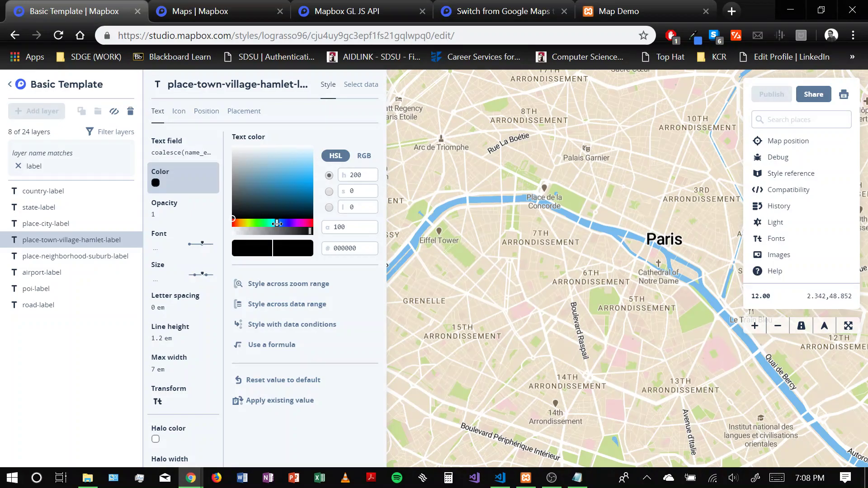
pyautogui.click(31, 257)
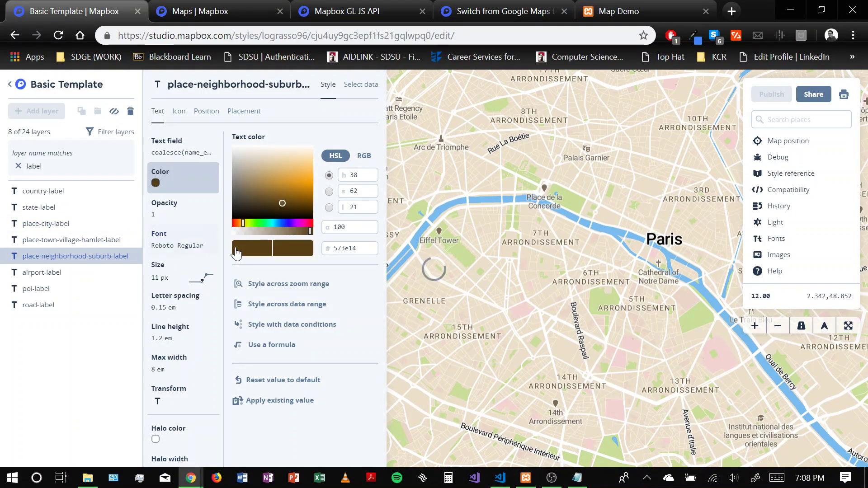
pyautogui.click(261, 224)
pyautogui.moveTo(278, 204); pyautogui.dragTo(297, 196)
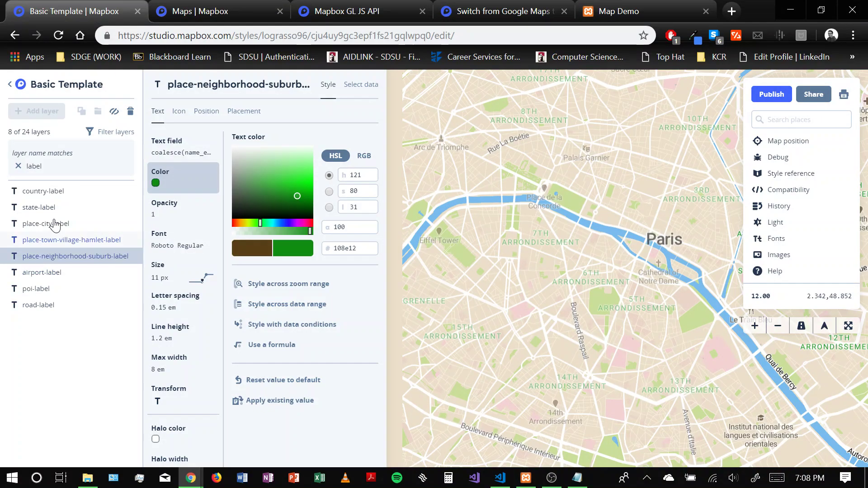
pyautogui.click(53, 223)
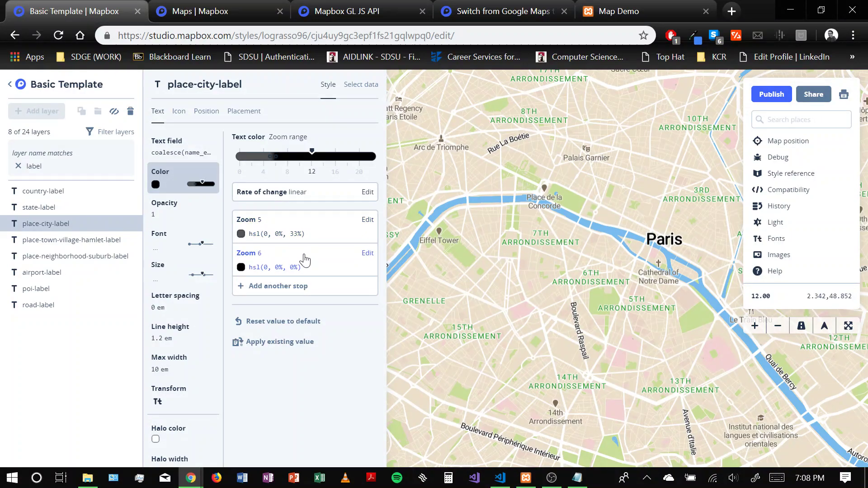
# Set place-city-label's zoom 6 text colour stop to light red f59494.
pyautogui.click(302, 269)
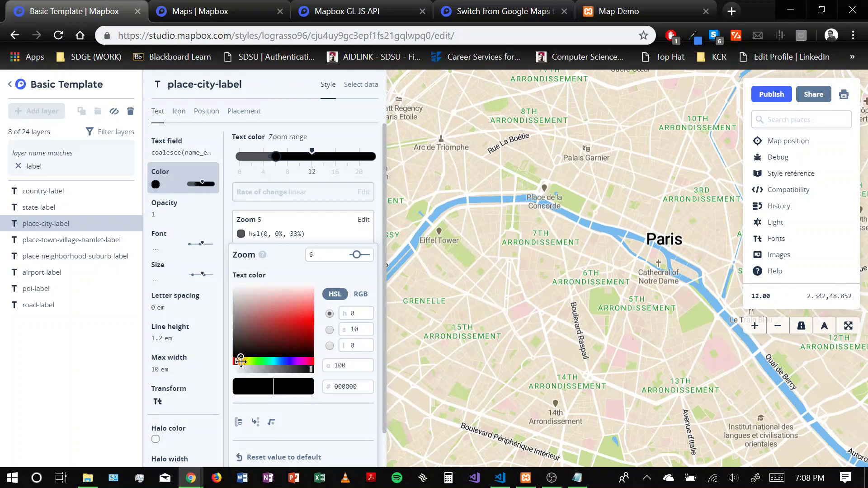
pyautogui.moveTo(264, 325); pyautogui.dragTo(300, 301)
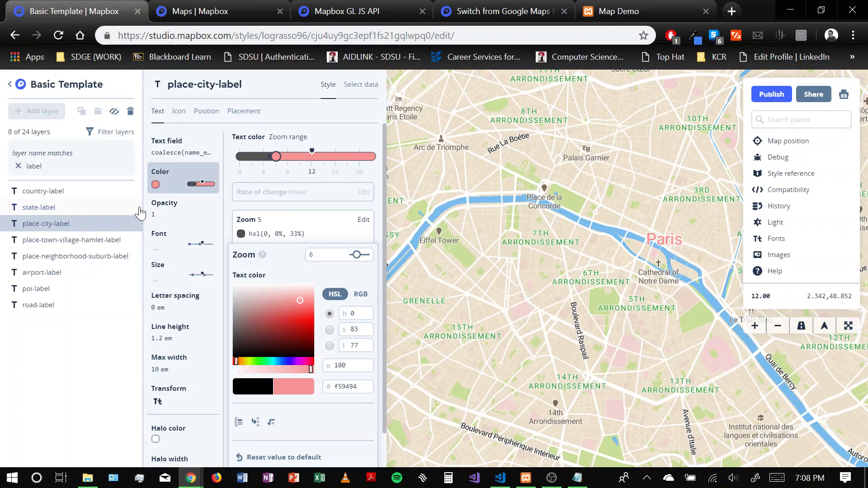
pyautogui.click(56, 226)
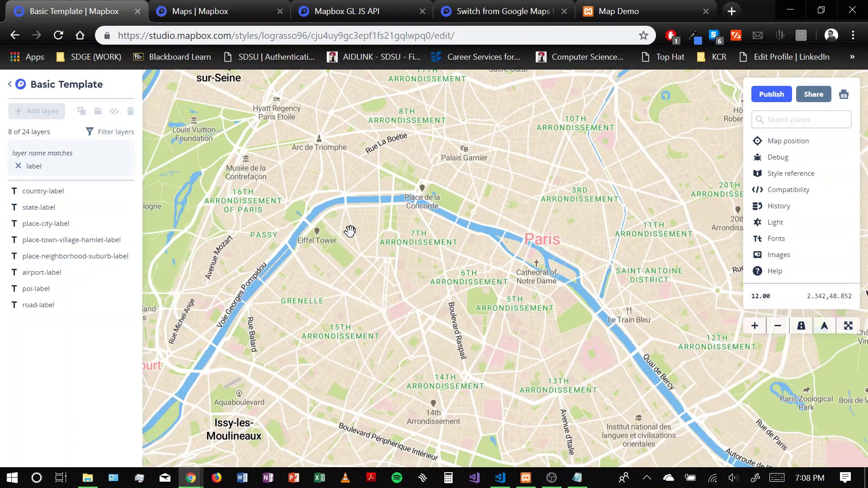
# Rename the style to 'San Diego'.
pyautogui.click(66, 88)
pyautogui.hotkey('ctrl', 'a')
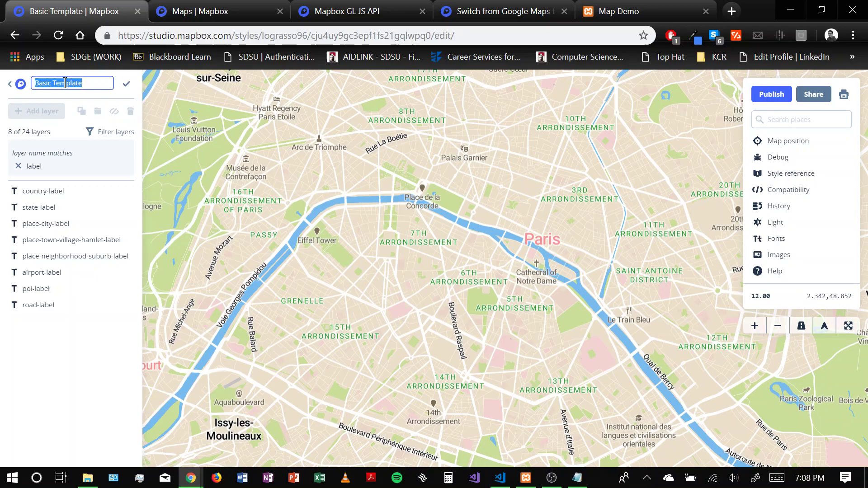
pyautogui.press('BackSpace')
pyautogui.write('San')
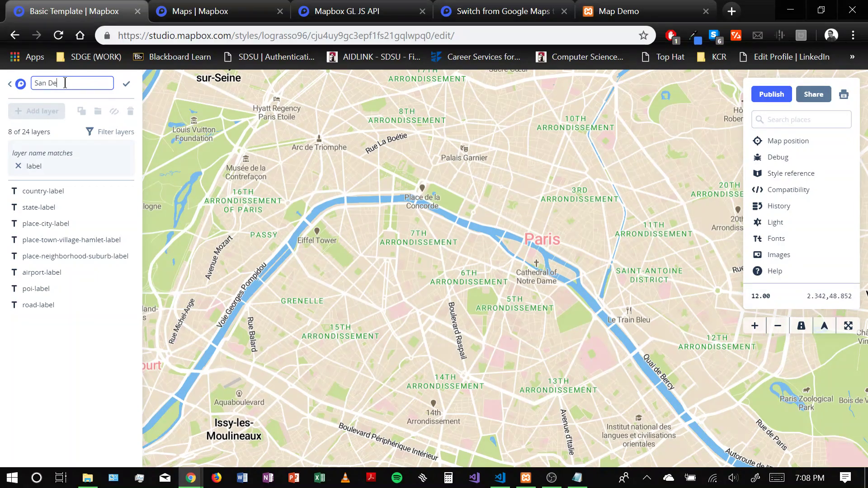
pyautogui.write(' Diego')
pyautogui.press('Return')
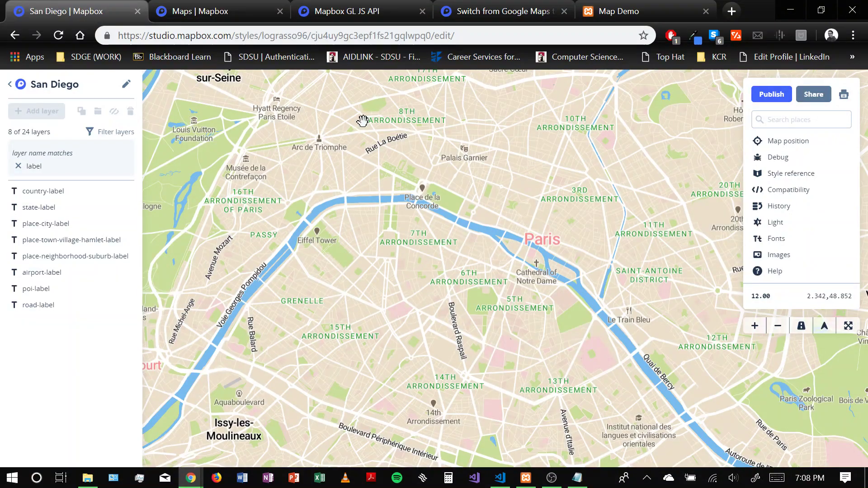
# Search 'san diego' and zoom the map to downtown San Diego at about zoom 11.5.
pyautogui.click(779, 122)
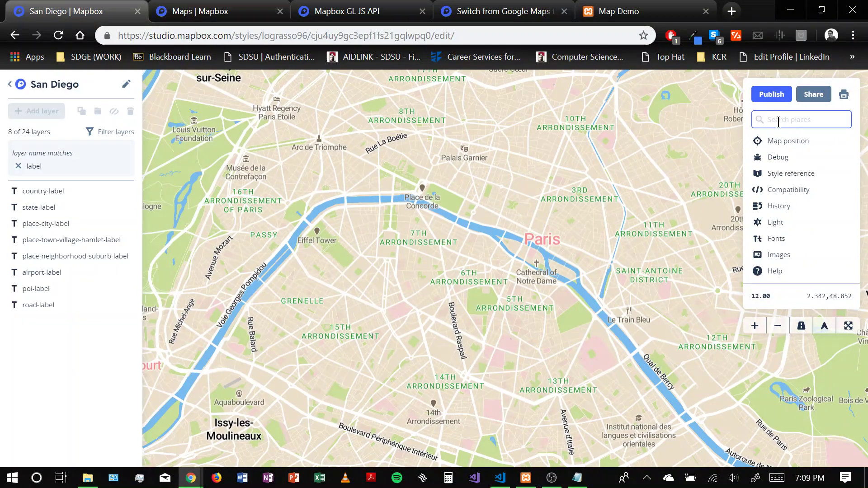
pyautogui.write('san')
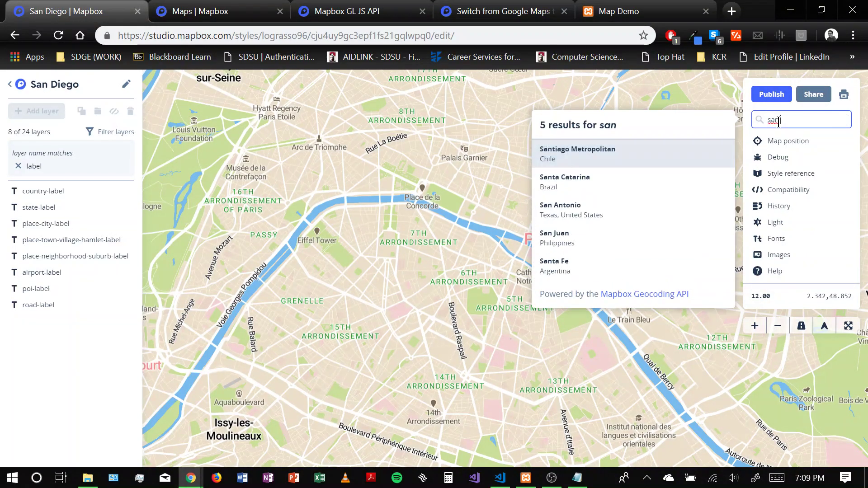
pyautogui.write(' diego')
pyautogui.press('Return')
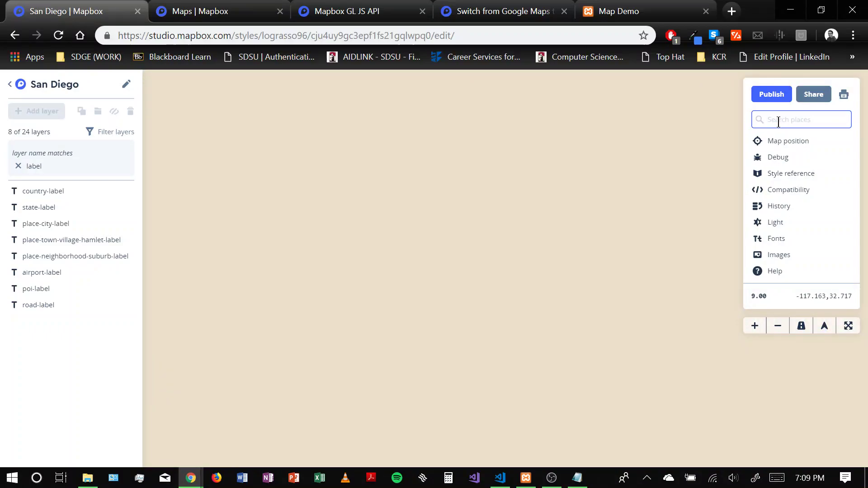
pyautogui.moveTo(574, 229); pyautogui.dragTo(455, 218)
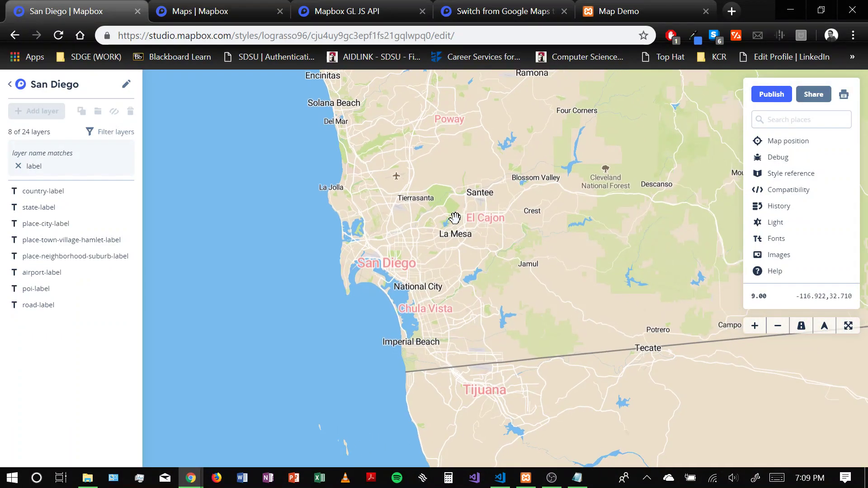
pyautogui.scroll(4, 374, 281)
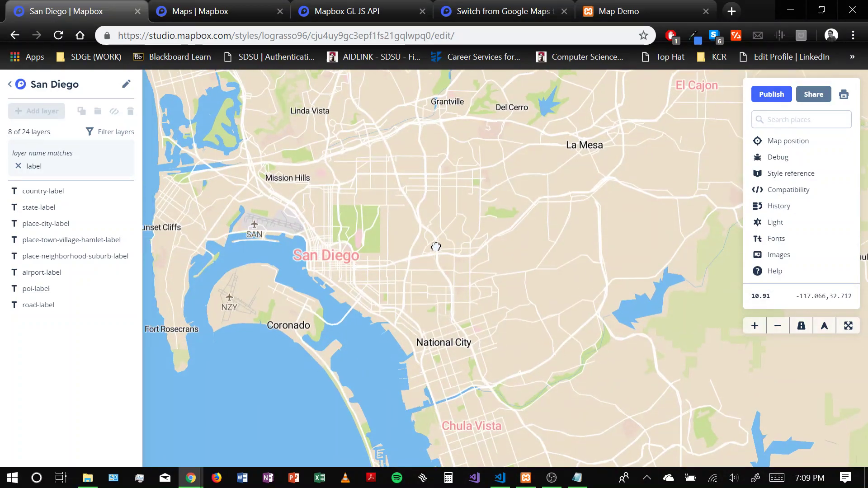
pyautogui.moveTo(436, 246); pyautogui.dragTo(510, 241)
pyautogui.scroll(3, 461, 249)
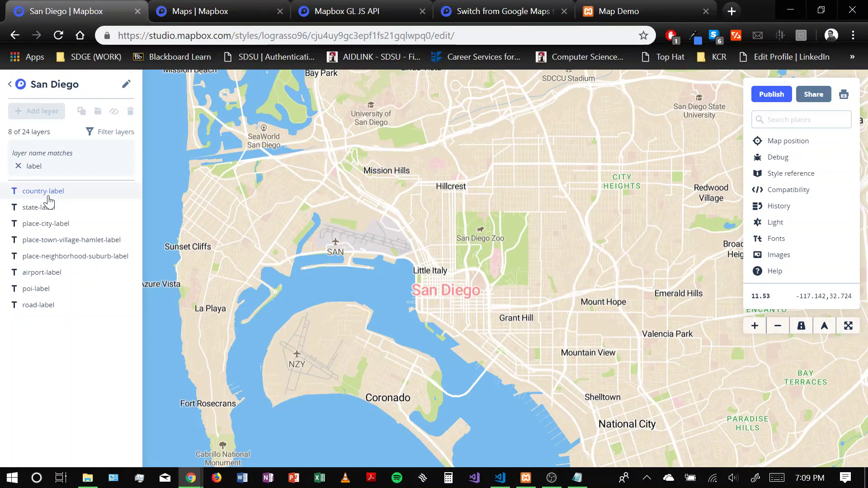
# Set place-town-village-hamlet-label's text colour to green 62c08d and close the style editor.
pyautogui.click(54, 244)
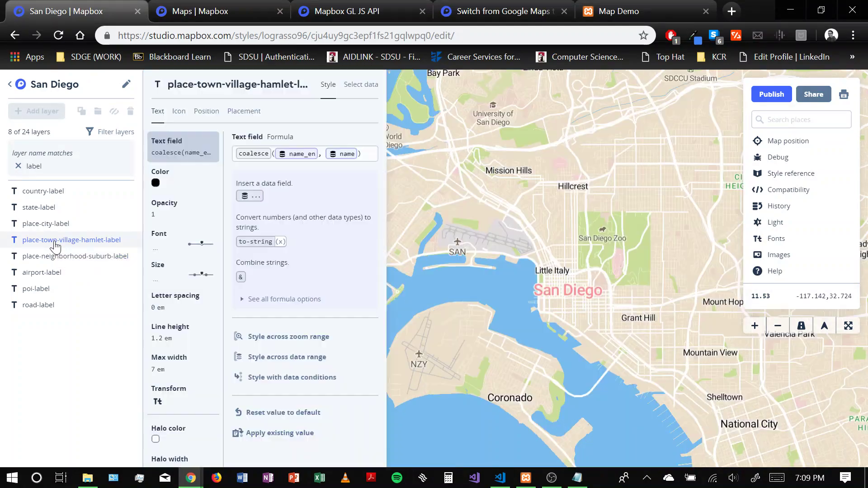
pyautogui.click(156, 179)
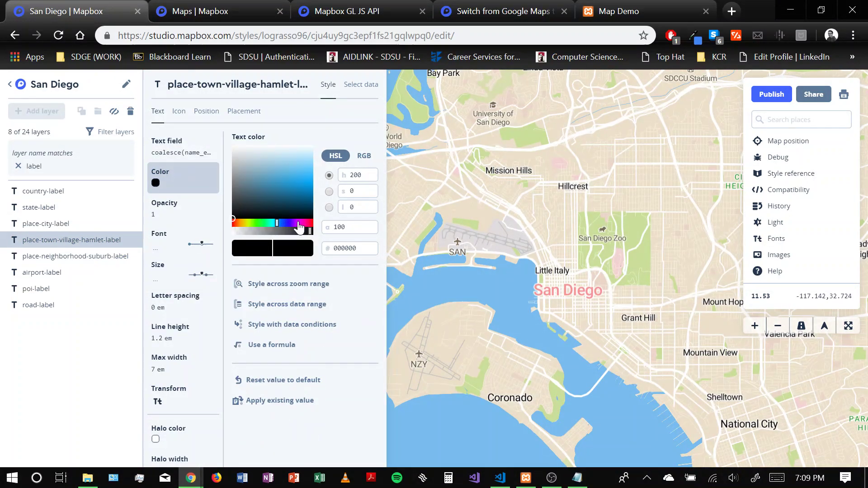
pyautogui.click(265, 223)
pyautogui.click(284, 170)
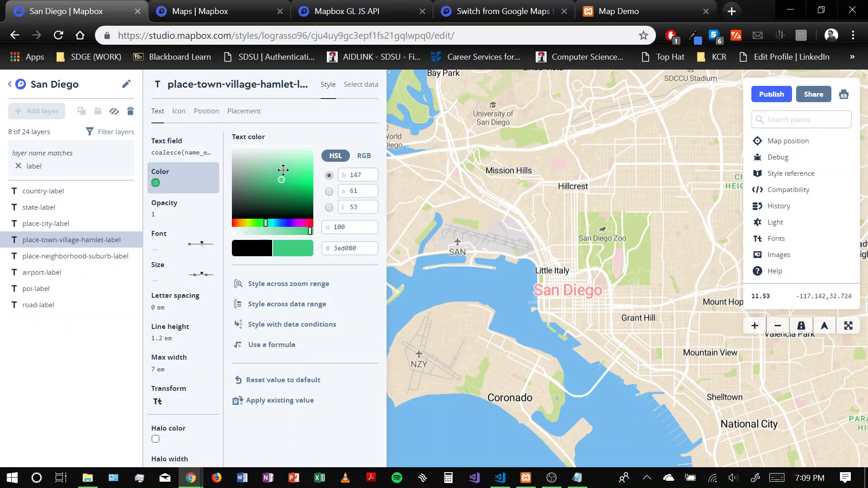
pyautogui.moveTo(289, 169)
pyautogui.mouseDown()
pyautogui.moveTo(281, 186)
pyautogui.moveTo(295, 199)
pyautogui.moveTo(299, 171)
pyautogui.moveTo(304, 178)
pyautogui.moveTo(275, 178)
pyautogui.mouseUp()
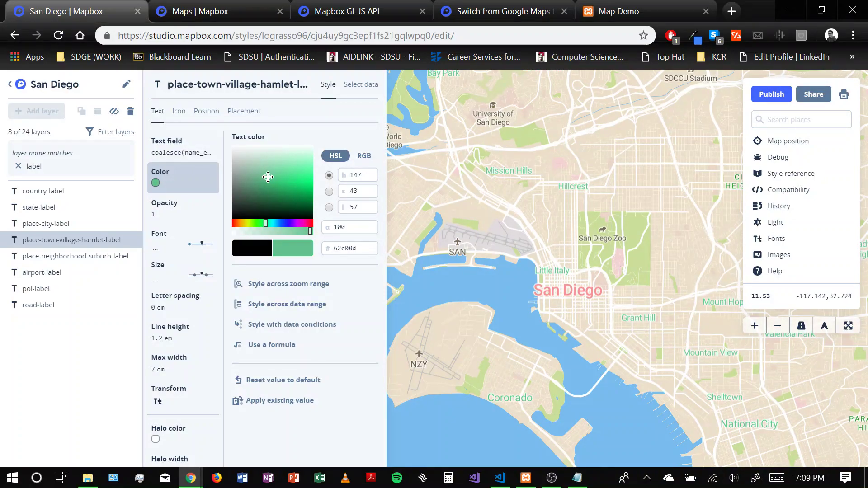
pyautogui.click(122, 246)
pyautogui.moveTo(586, 230); pyautogui.dragTo(561, 243)
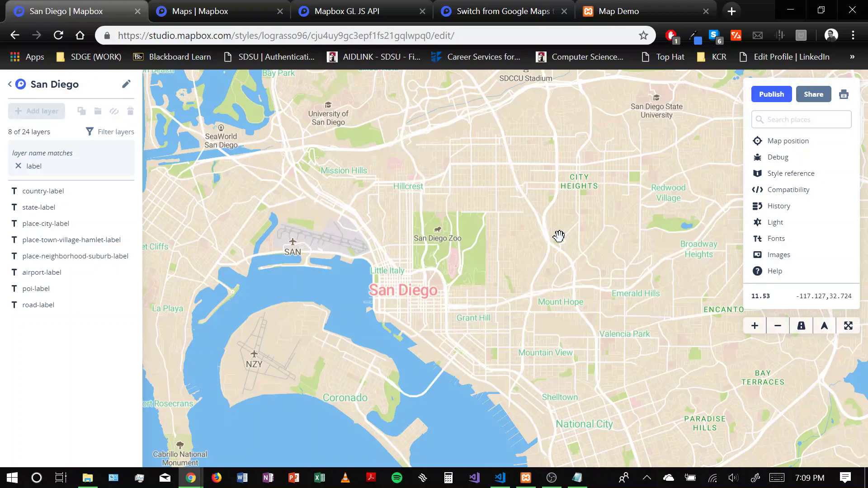
pyautogui.click(19, 166)
pyautogui.moveTo(442, 223); pyautogui.dragTo(480, 216)
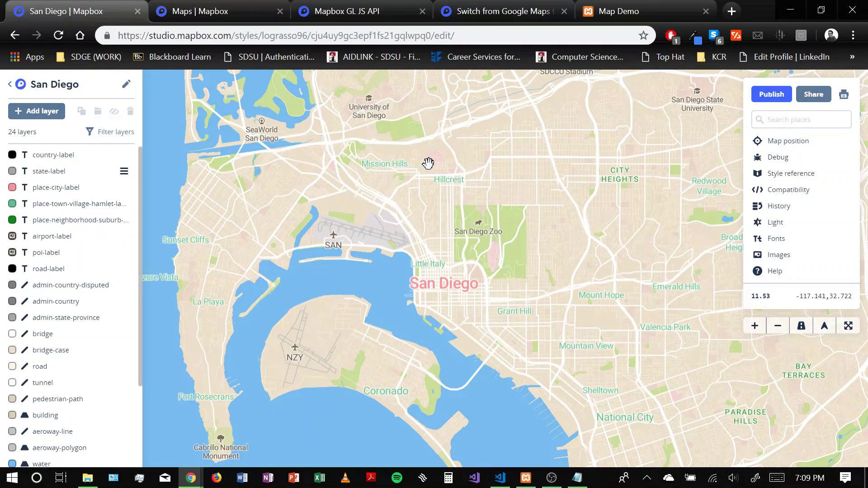
pyautogui.click(767, 140)
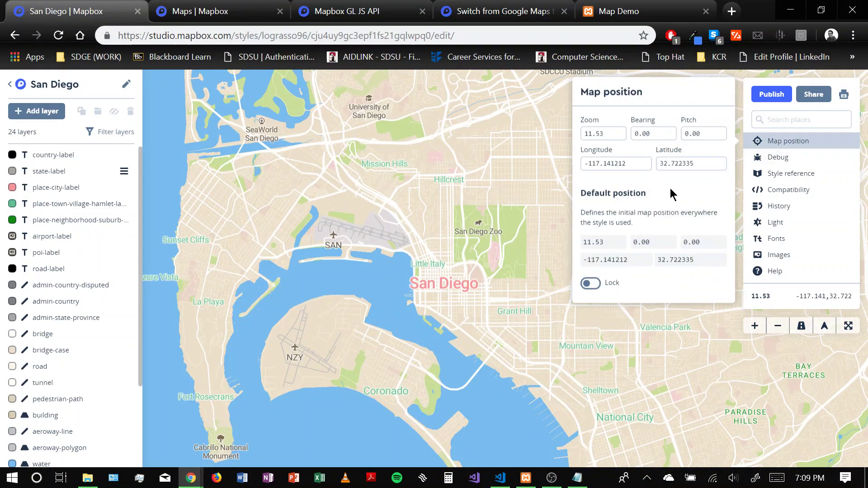
pyautogui.click(589, 283)
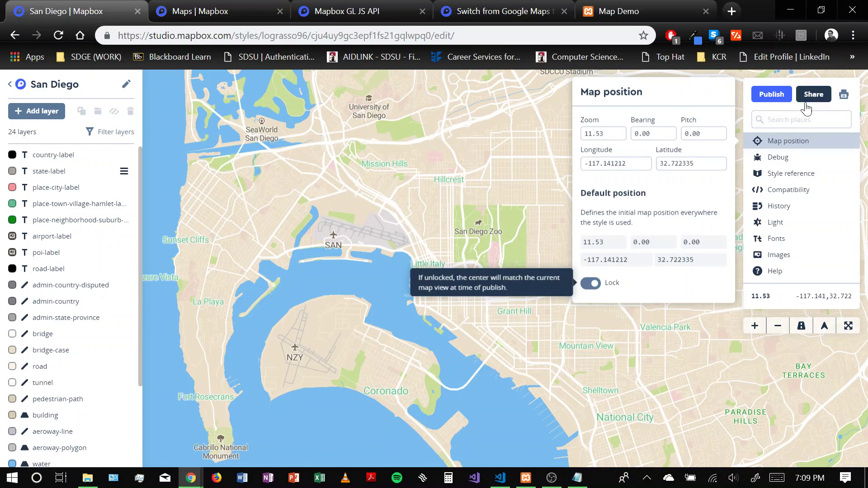
pyautogui.click(763, 101)
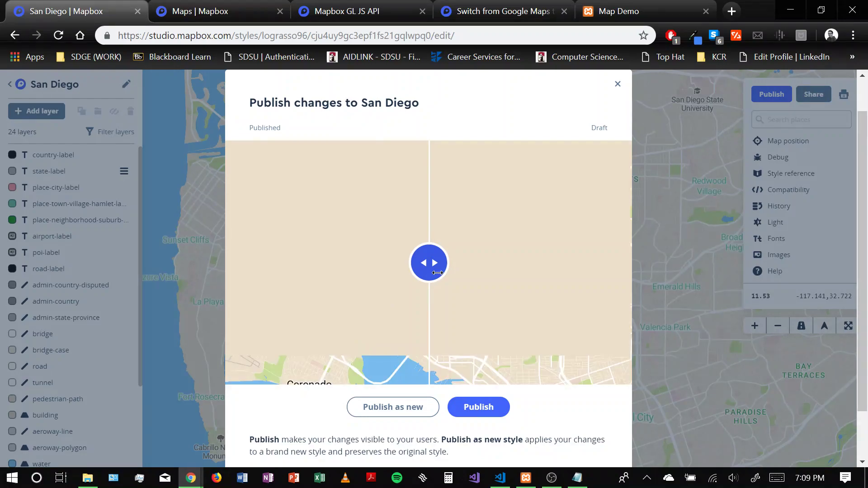
pyautogui.moveTo(437, 273)
pyautogui.mouseDown()
pyautogui.moveTo(294, 273)
pyautogui.moveTo(432, 269)
pyautogui.mouseUp()
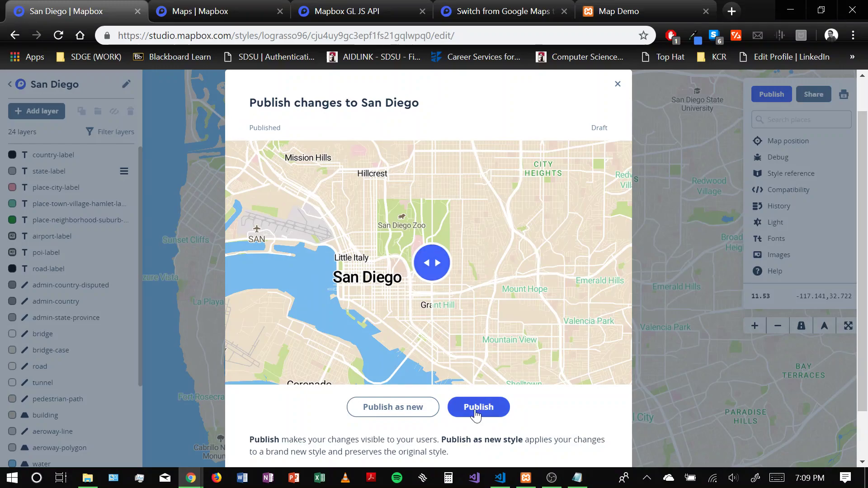
pyautogui.scroll(-2, 304, 436)
pyautogui.click(450, 343)
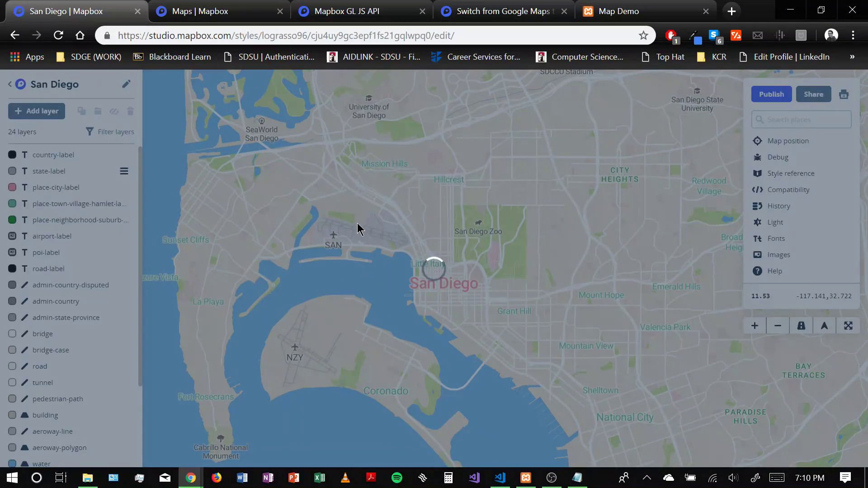
pyautogui.scroll(-1, 321, 335)
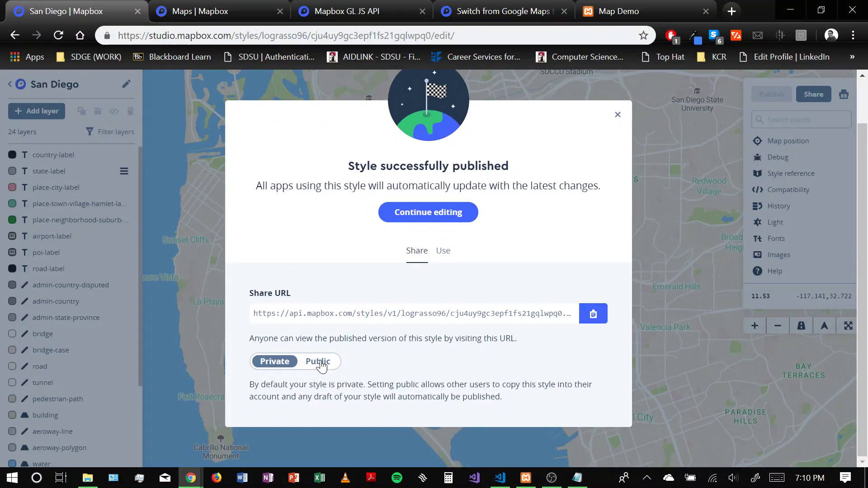
pyautogui.click(321, 361)
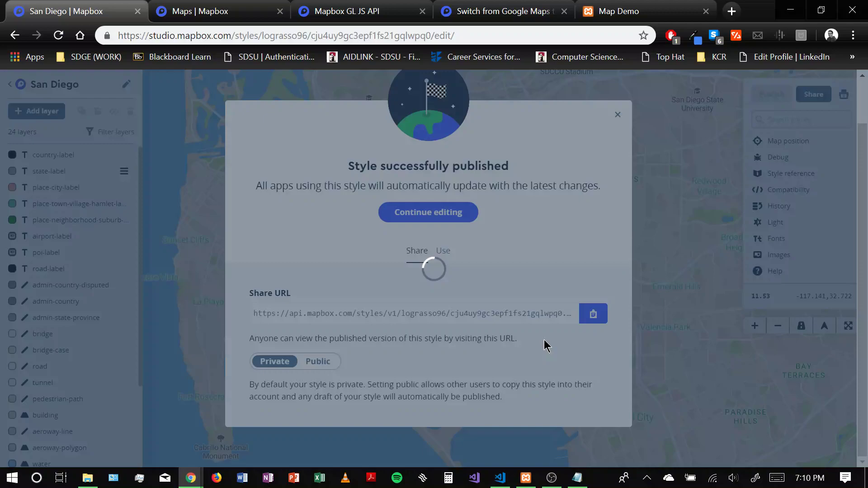
pyautogui.click(435, 299)
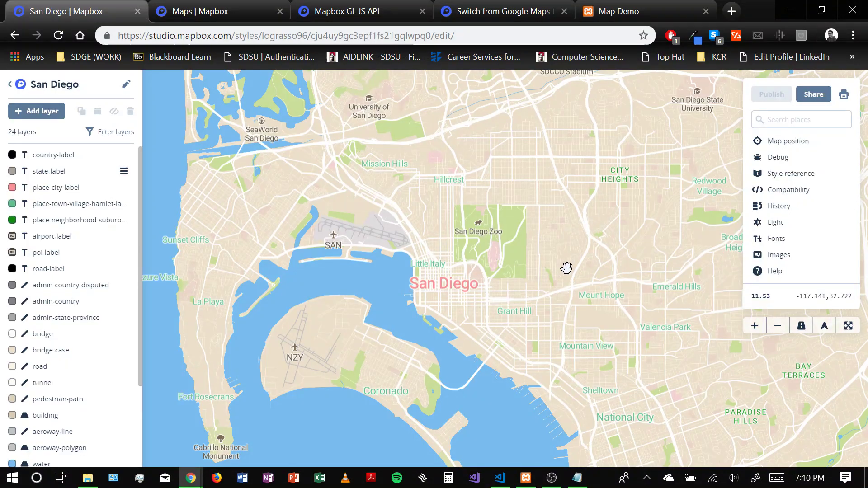
pyautogui.click(797, 141)
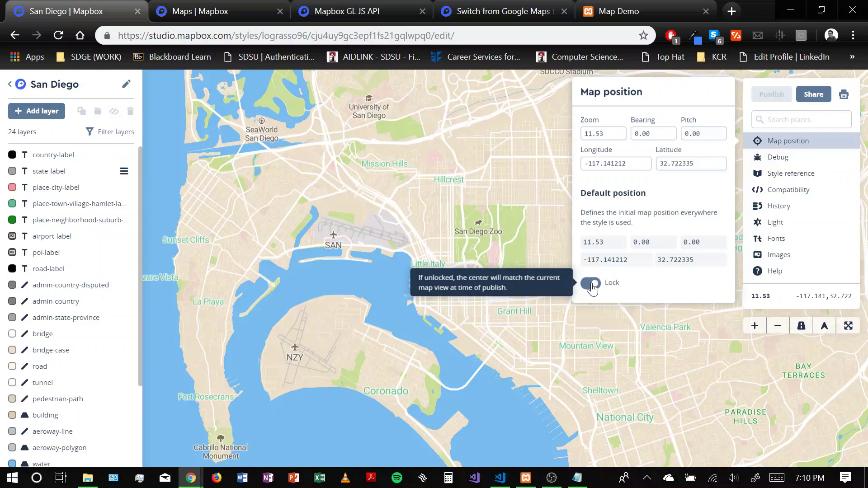
pyautogui.click(445, 350)
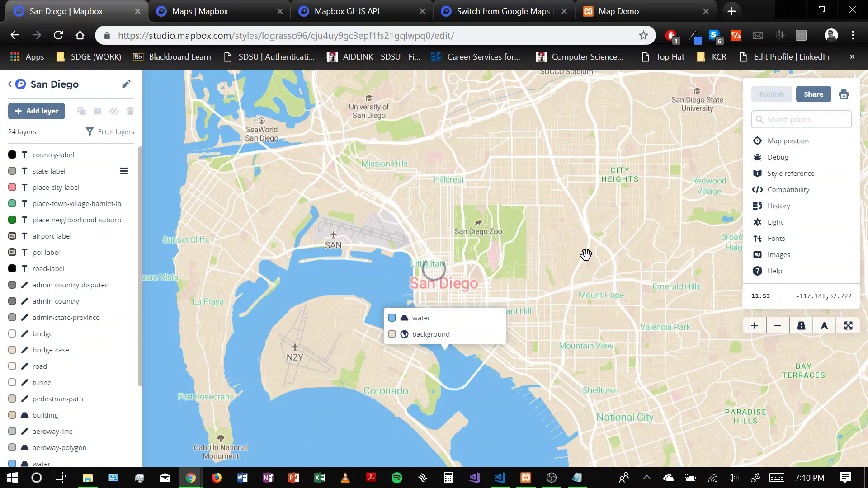
pyautogui.click(776, 142)
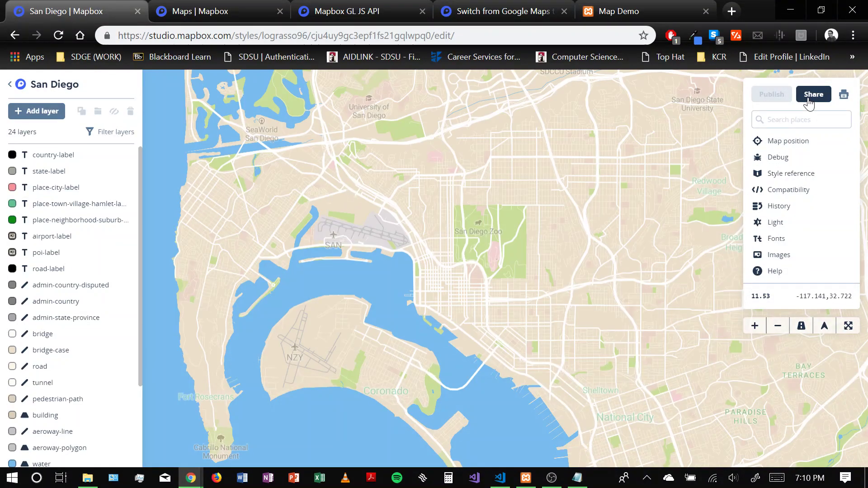
pyautogui.click(807, 103)
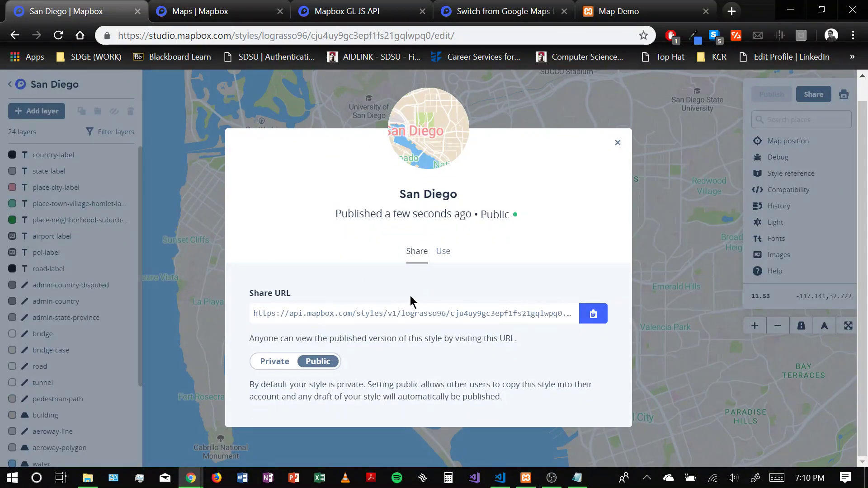
pyautogui.click(443, 253)
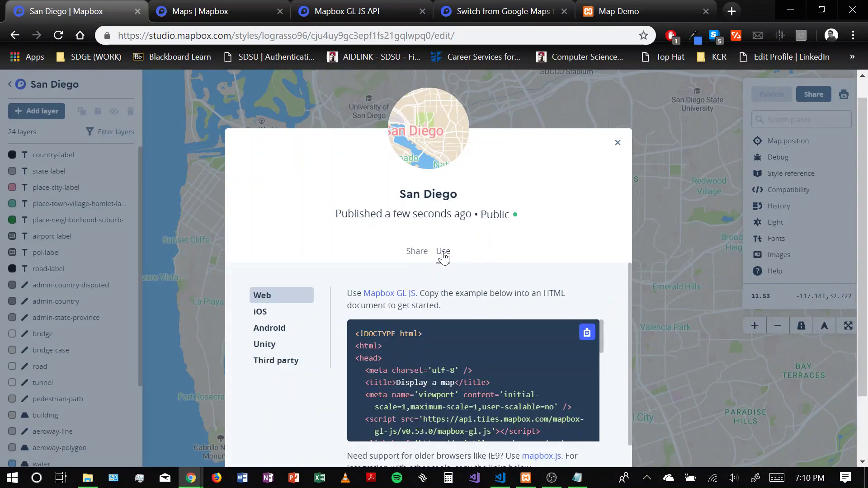
pyautogui.scroll(-2, 344, 298)
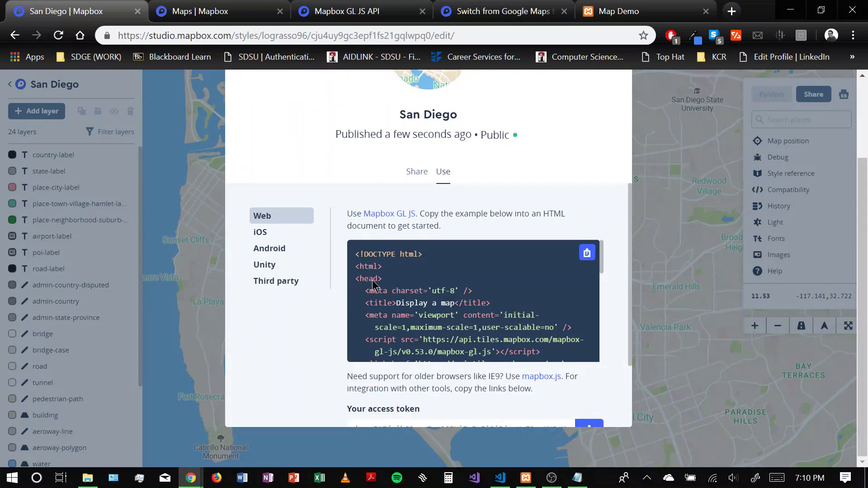
pyautogui.scroll(-2, 399, 302)
pyautogui.scroll(-2, 415, 297)
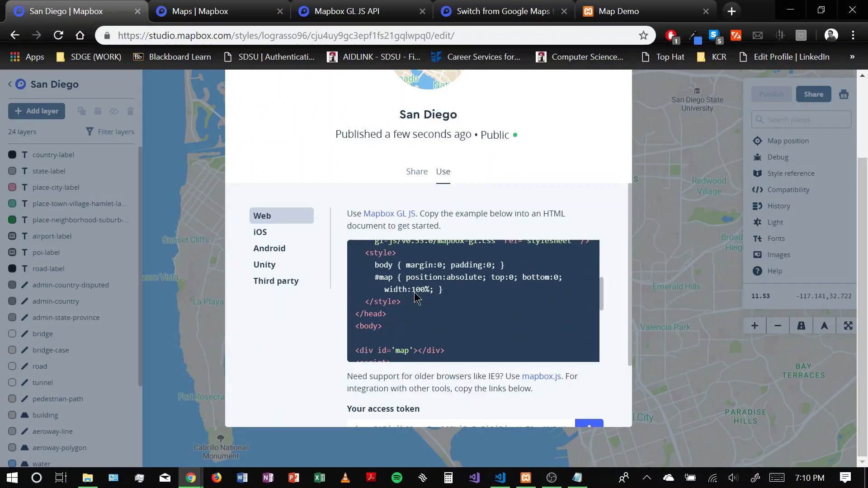
pyautogui.scroll(3, 415, 287)
pyautogui.scroll(-6, 415, 287)
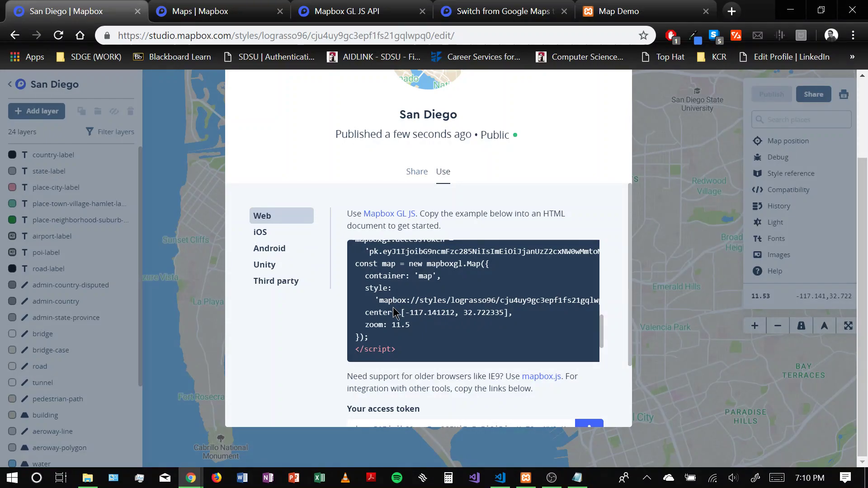
pyautogui.scroll(1, 394, 312)
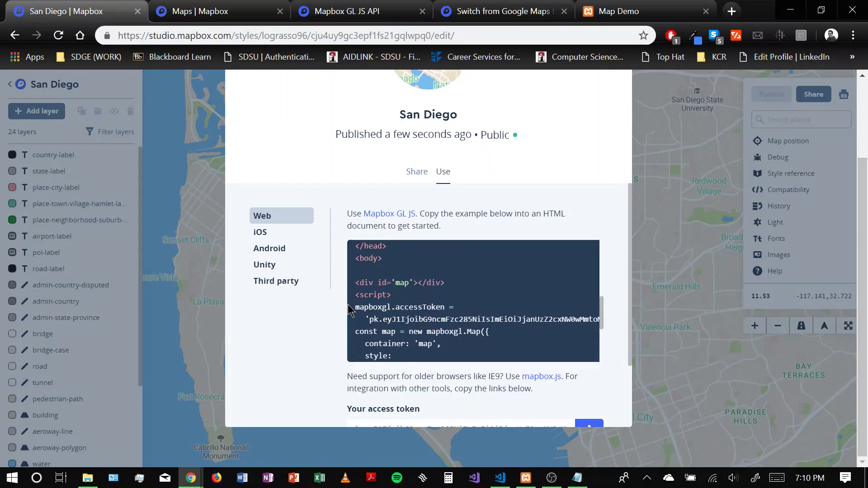
pyautogui.moveTo(354, 309); pyautogui.dragTo(415, 354)
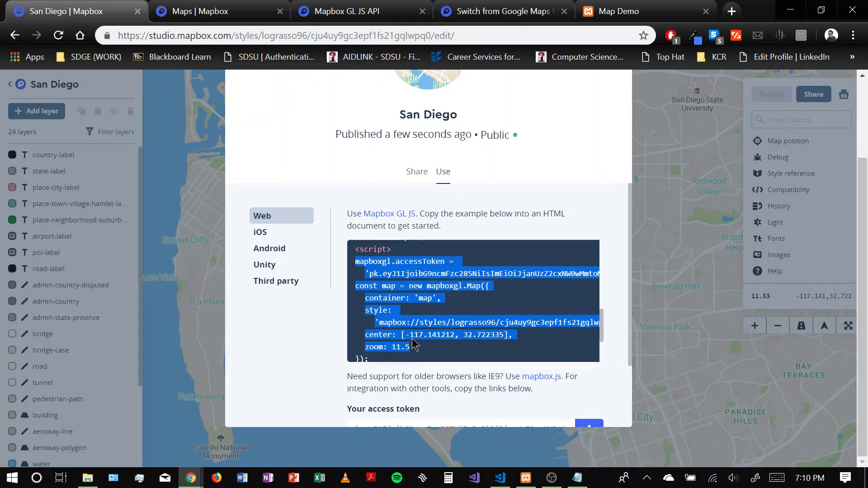
pyautogui.hotkey('alt', 'Tab')
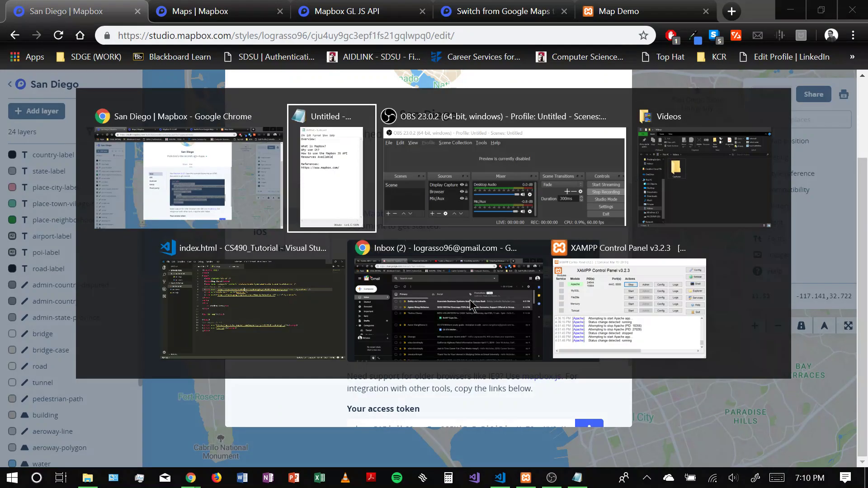
pyautogui.press('Tab')
pyautogui.press('Tab')
pyautogui.press('Tab')
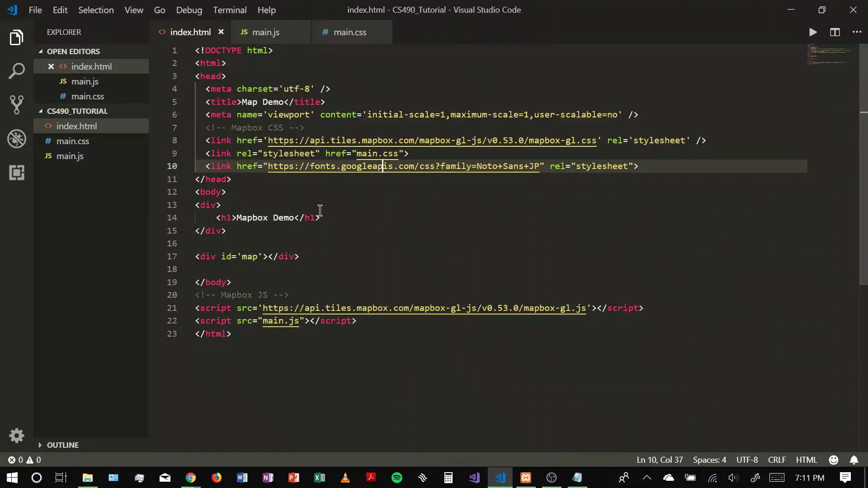
pyautogui.moveTo(207, 128); pyautogui.dragTo(555, 140)
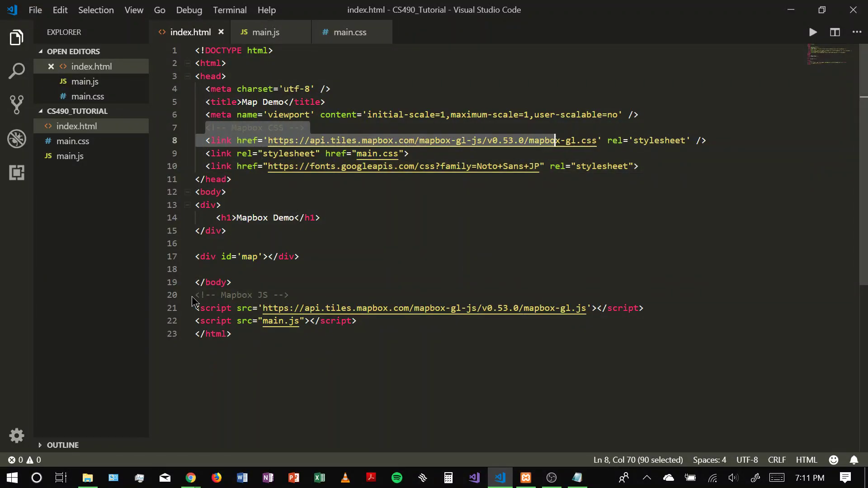
pyautogui.moveTo(195, 295); pyautogui.dragTo(617, 315)
pyautogui.click(509, 349)
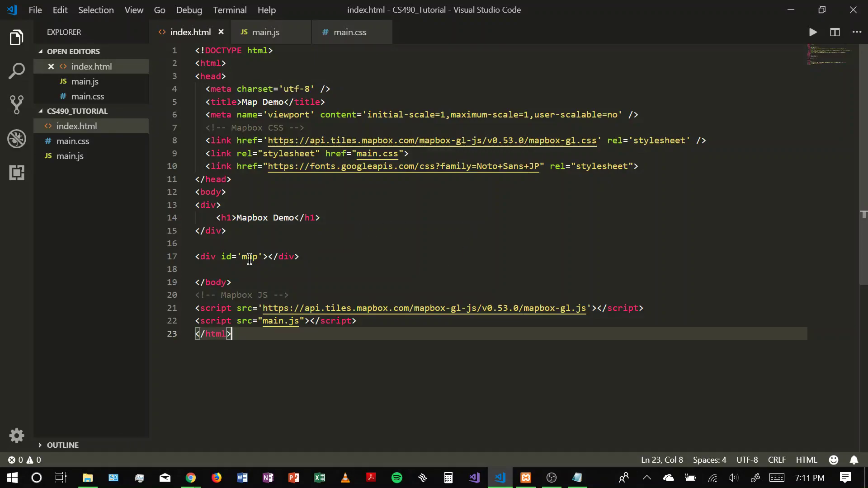
pyautogui.moveTo(196, 256); pyautogui.dragTo(284, 256)
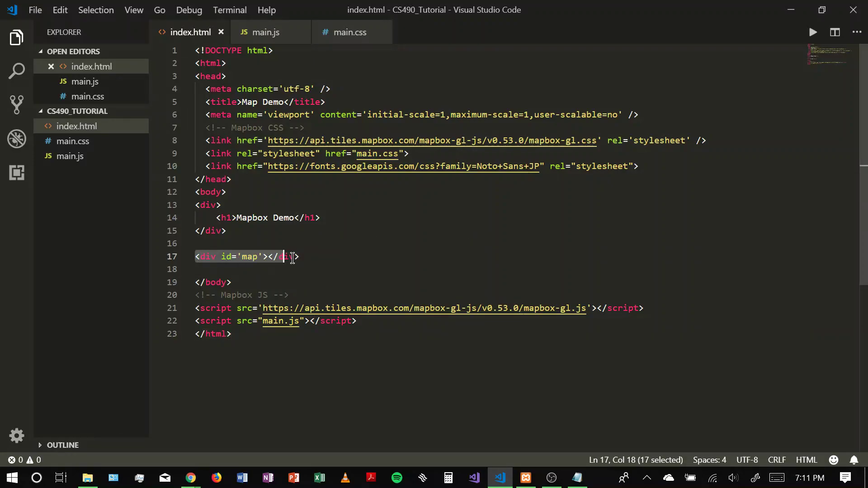
pyautogui.click(294, 256)
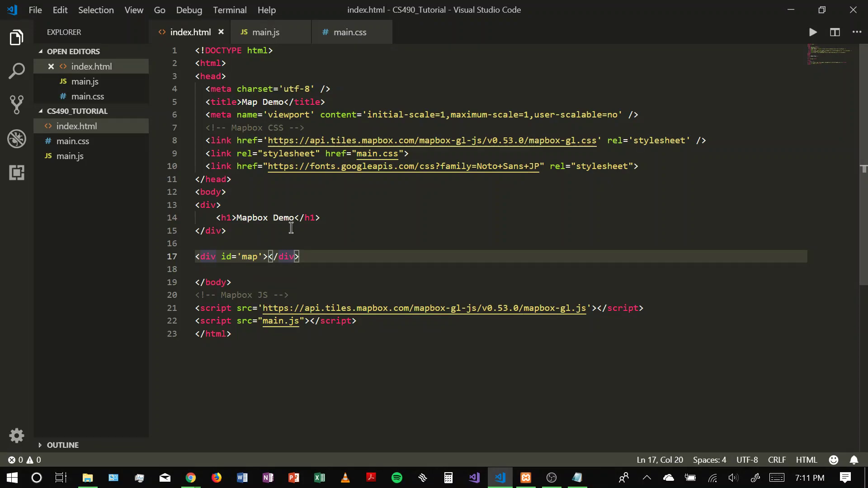
pyautogui.click(267, 32)
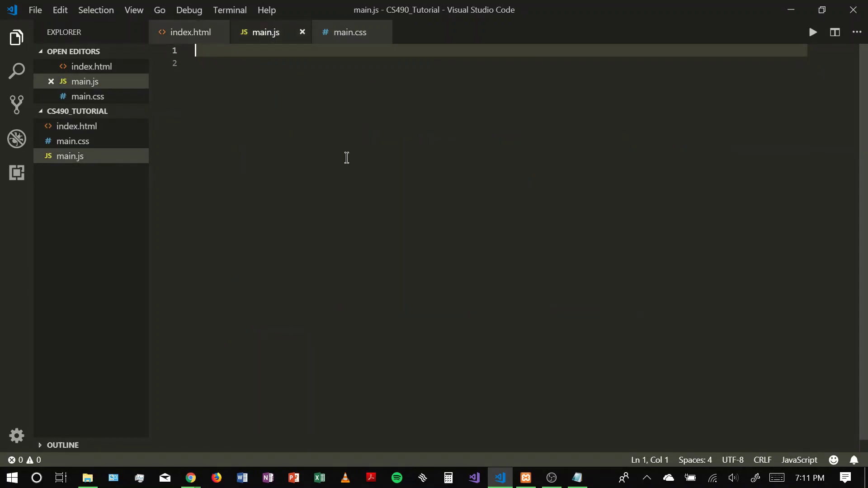
pyautogui.hotkey('ctrl', 'v')
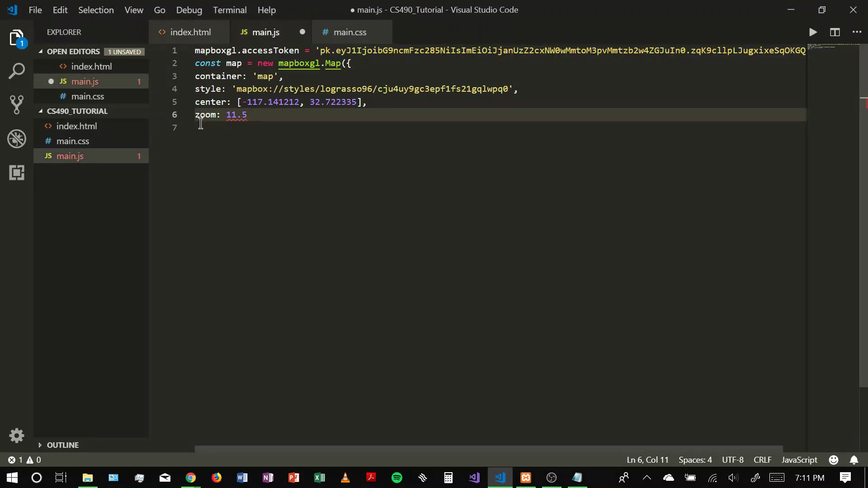
pyautogui.click(265, 103)
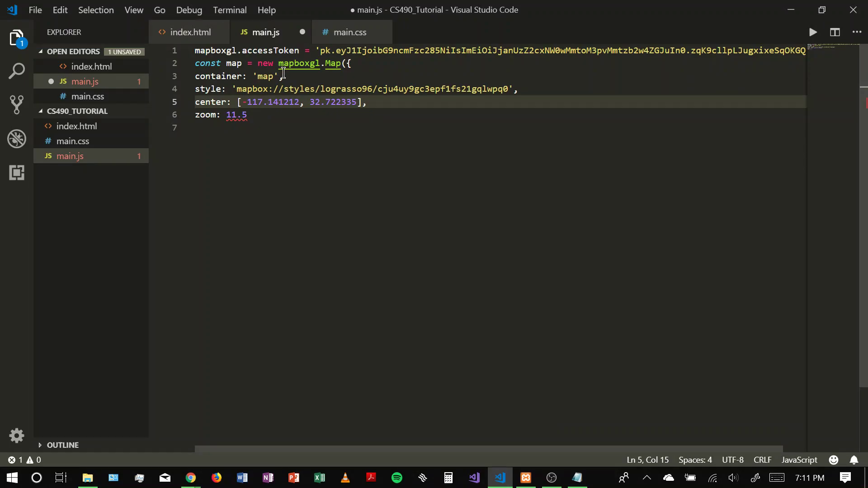
pyautogui.moveTo(201, 53); pyautogui.dragTo(341, 49)
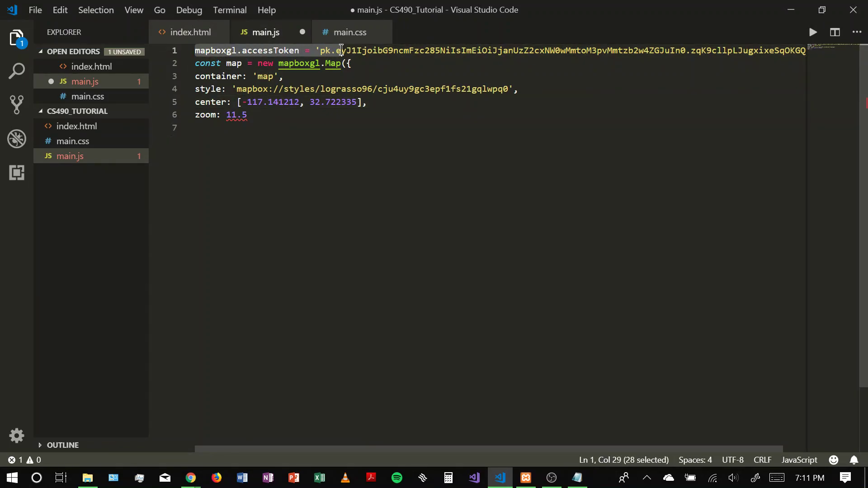
pyautogui.doubleClick(341, 50)
pyautogui.click(342, 50)
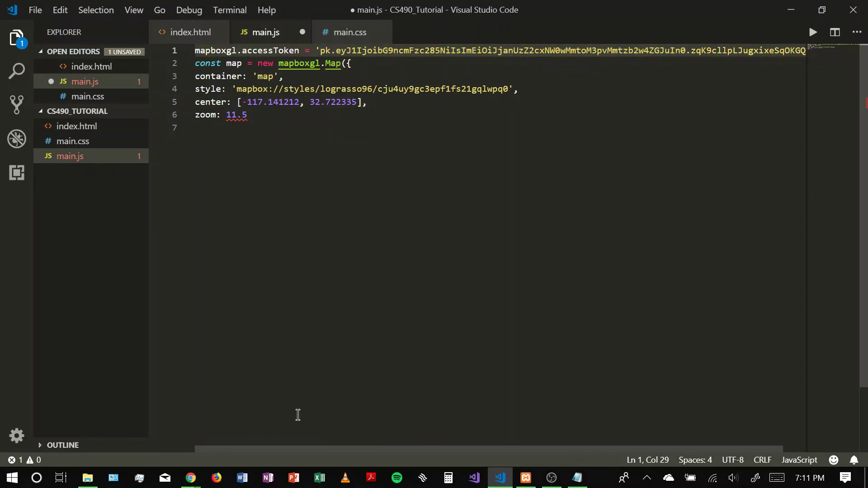
pyautogui.moveTo(287, 450); pyautogui.dragTo(264, 447)
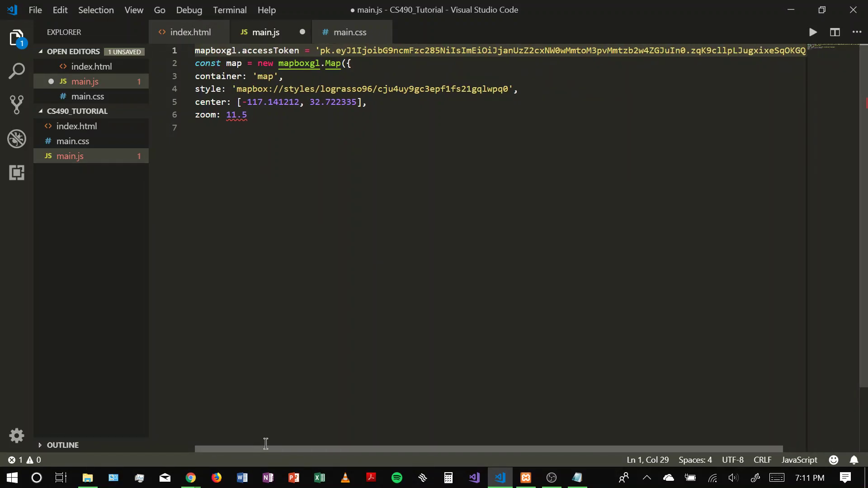
pyautogui.click(304, 89)
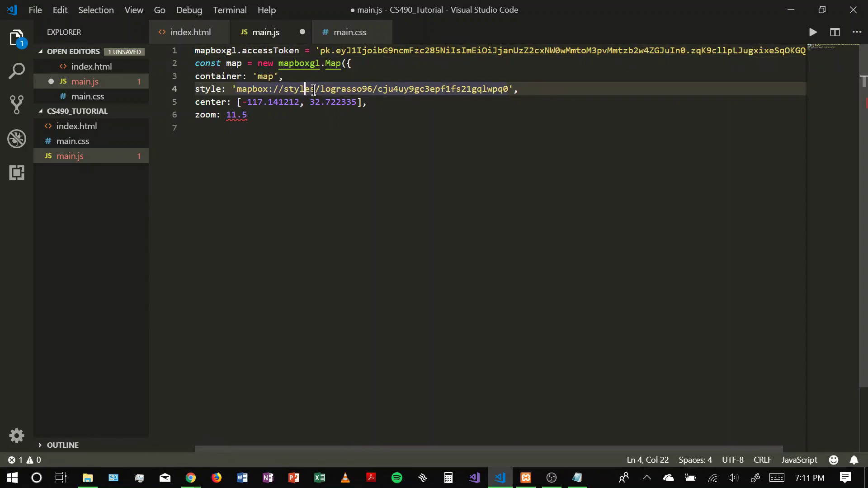
pyautogui.click(339, 36)
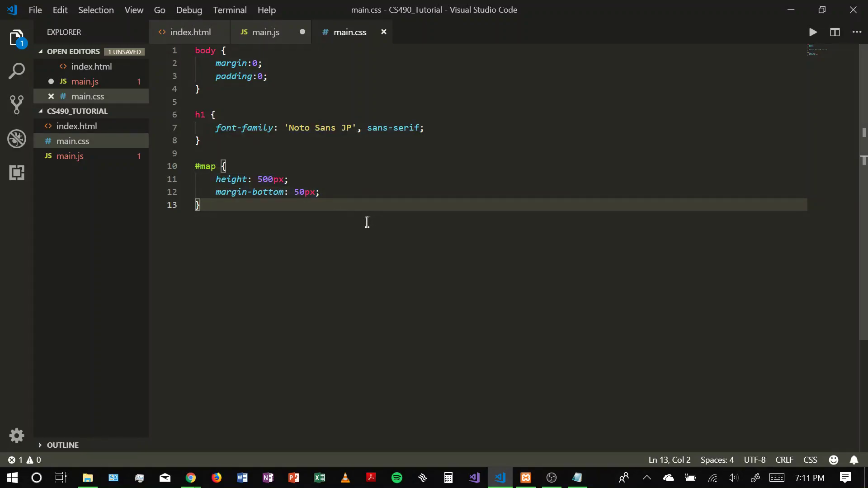
pyautogui.click(344, 192)
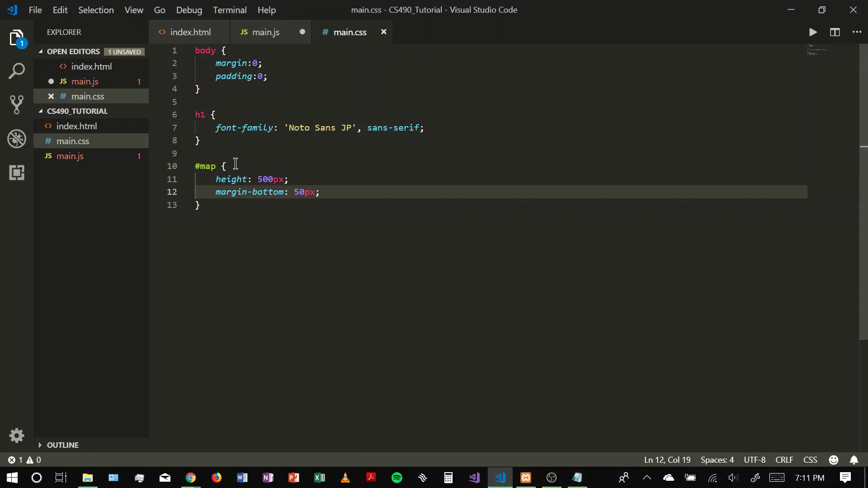
pyautogui.moveTo(262, 177)
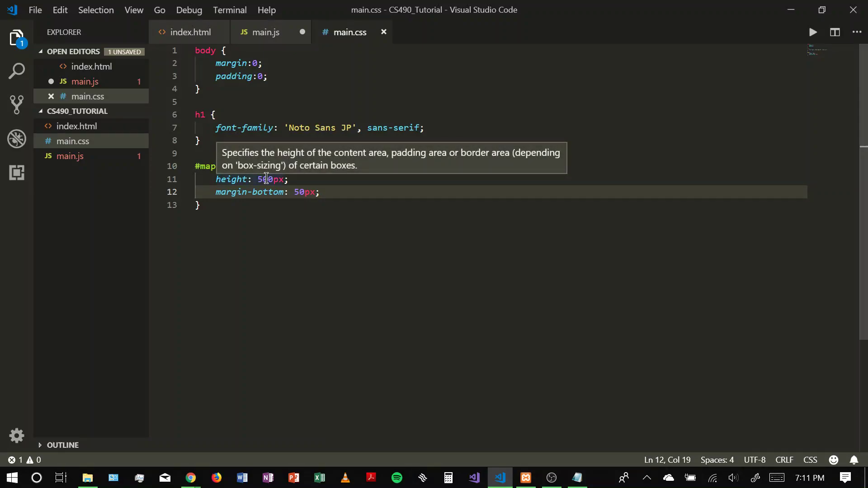
pyautogui.click(260, 36)
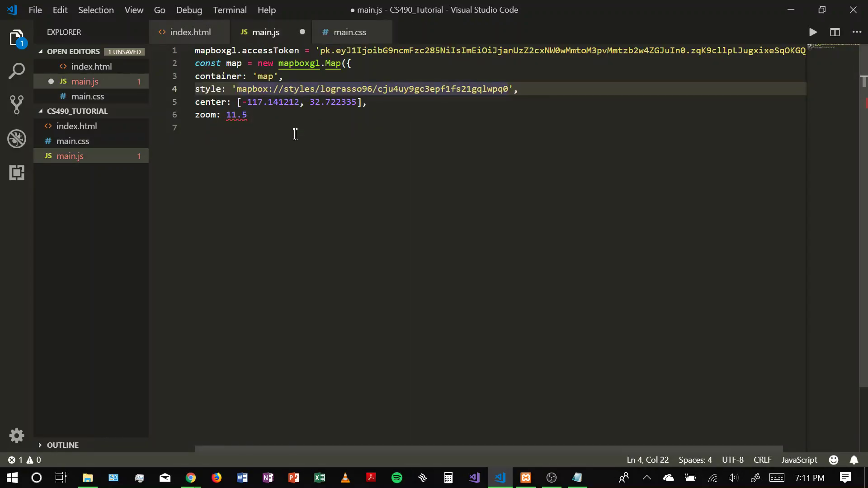
pyautogui.click(285, 116)
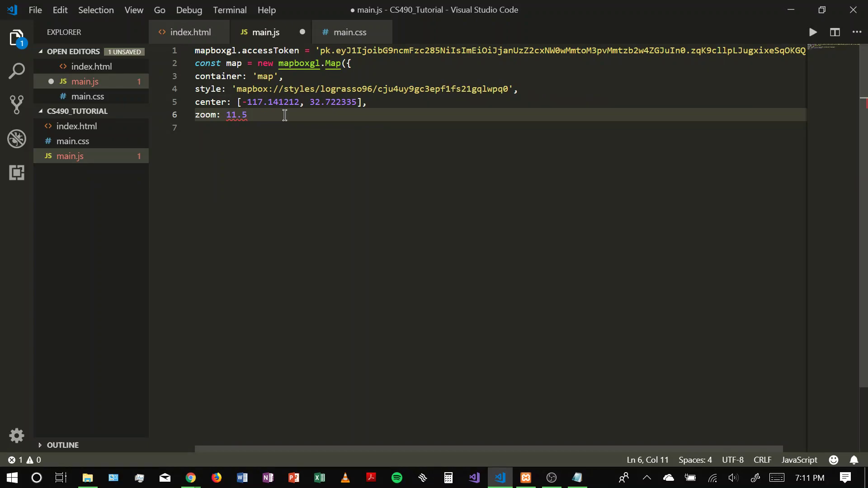
pyautogui.press('Return')
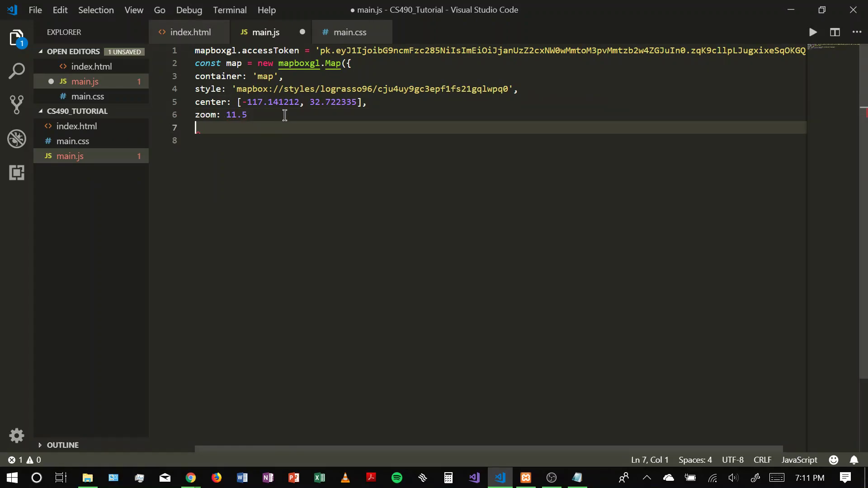
pyautogui.write('});')
pyautogui.click(285, 115)
pyautogui.hotkey('ctrl', 's')
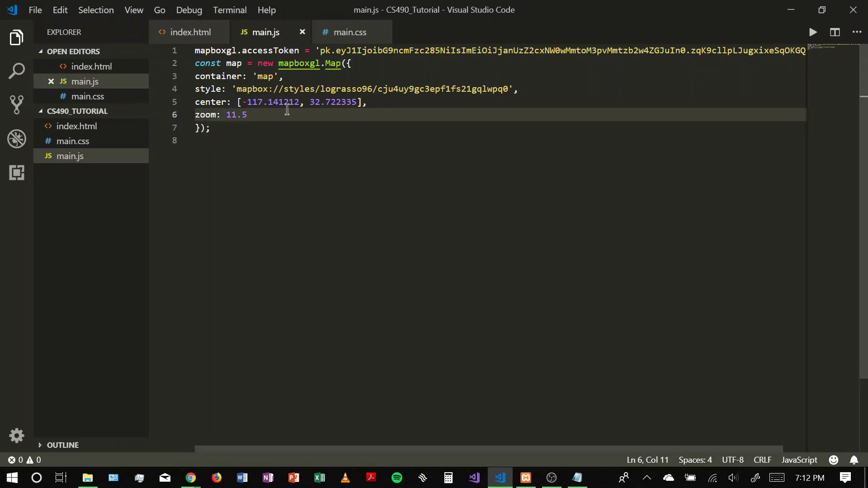
pyautogui.hotkey('alt', 'Tab')
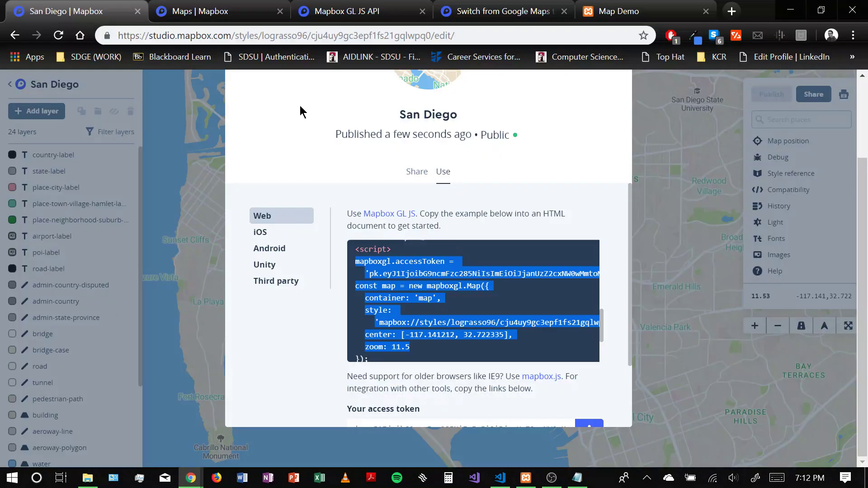
pyautogui.click(649, 12)
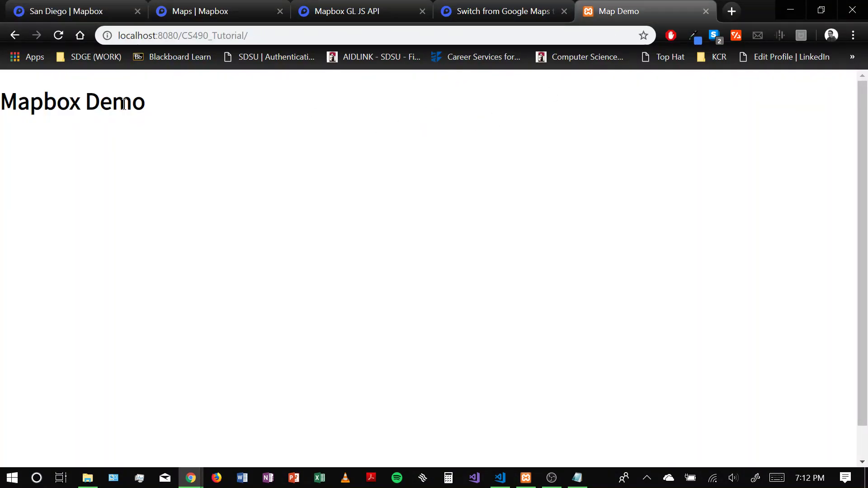
pyautogui.hotkey('ctrl', 'r')
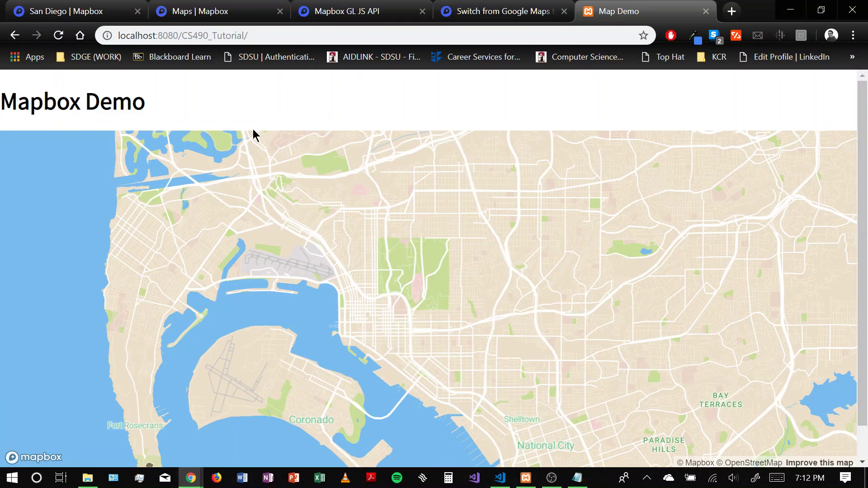
pyautogui.moveTo(398, 257); pyautogui.dragTo(418, 266)
pyautogui.moveTo(403, 306); pyautogui.dragTo(388, 294)
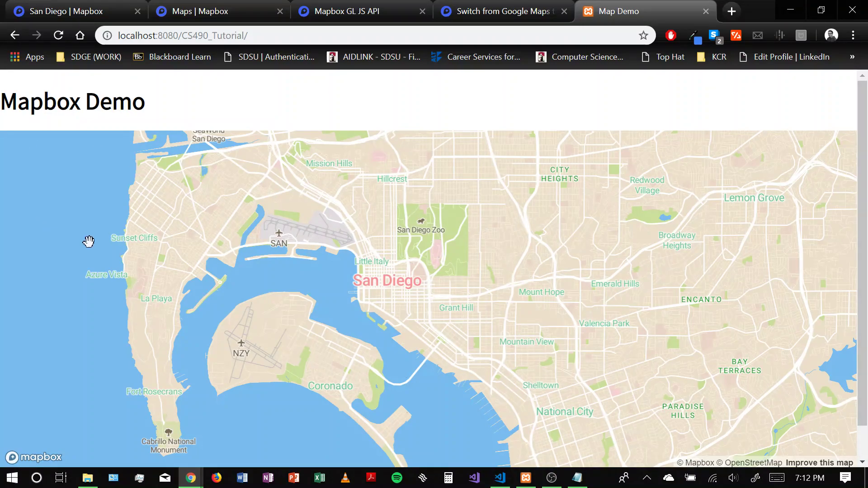
pyautogui.moveTo(396, 292); pyautogui.dragTo(349, 318)
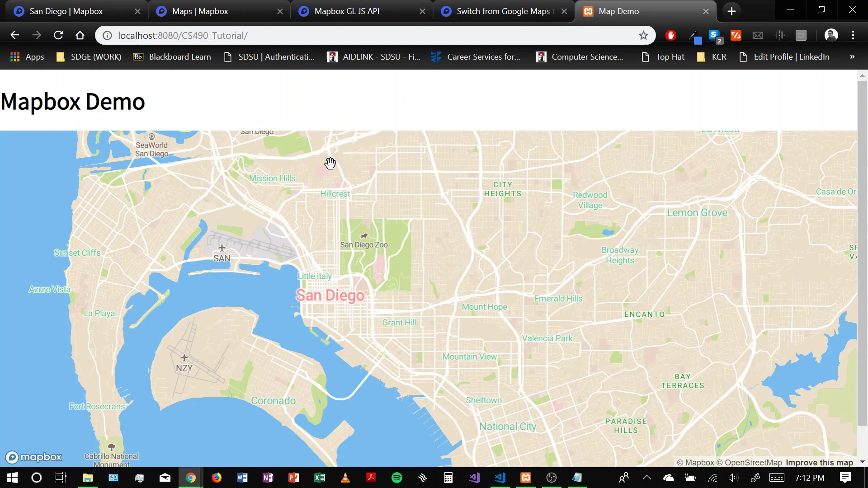
pyautogui.moveTo(321, 280); pyautogui.dragTo(340, 270)
pyautogui.scroll(2, 335, 316)
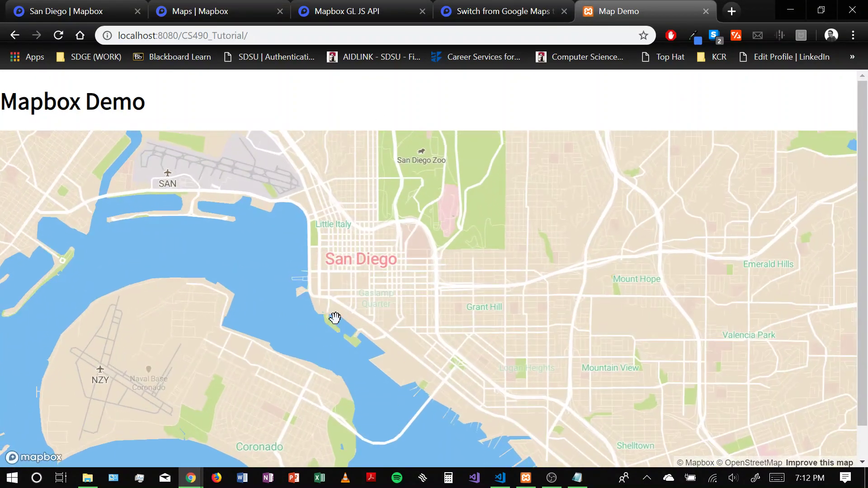
pyautogui.scroll(1, 334, 294)
pyautogui.scroll(-2, 334, 257)
pyautogui.scroll(2, 334, 254)
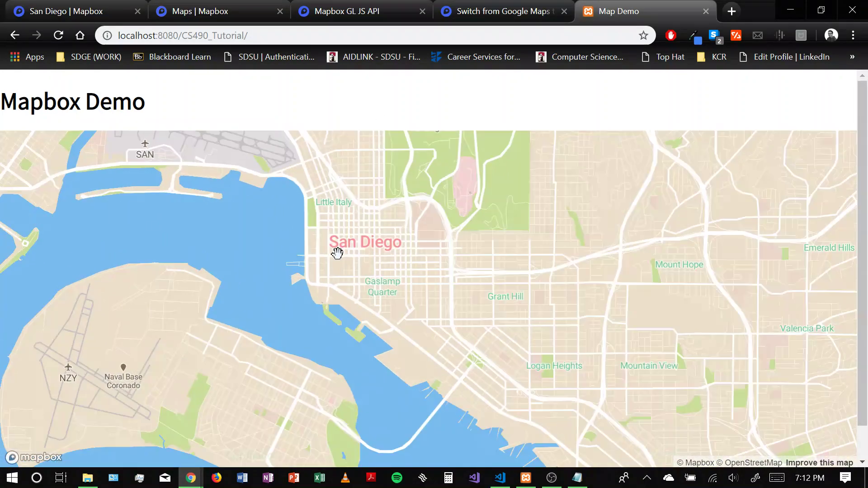
pyautogui.moveTo(345, 228); pyautogui.dragTo(411, 170)
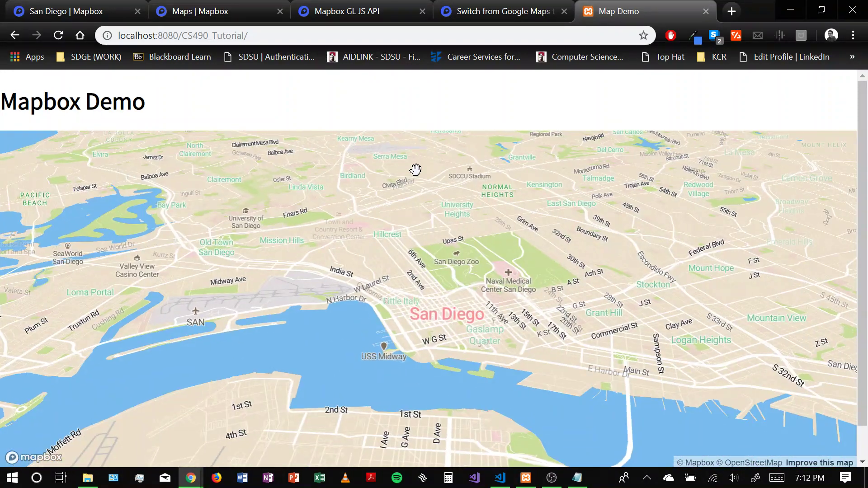
pyautogui.moveTo(430, 240); pyautogui.dragTo(465, 240)
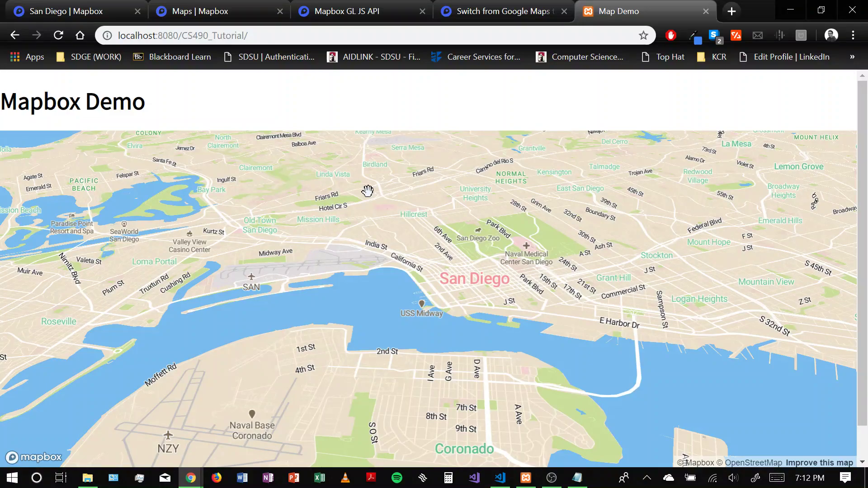
pyautogui.click(360, 10)
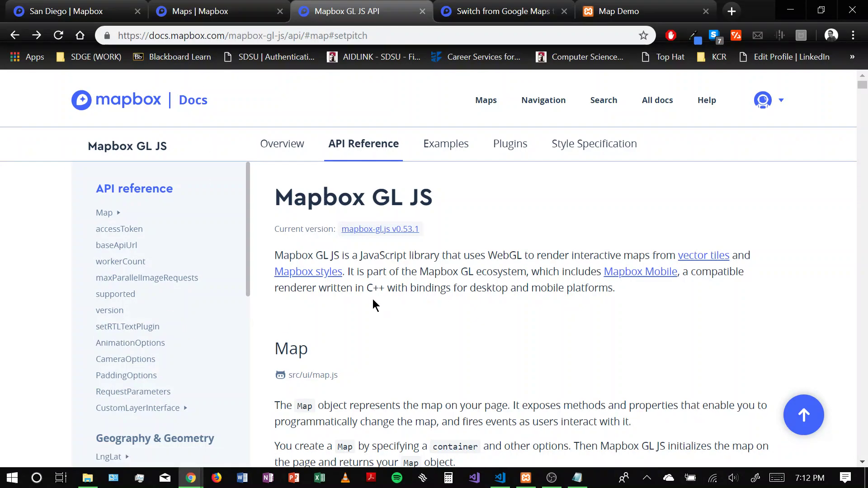
pyautogui.hotkey('ctrl', 'f')
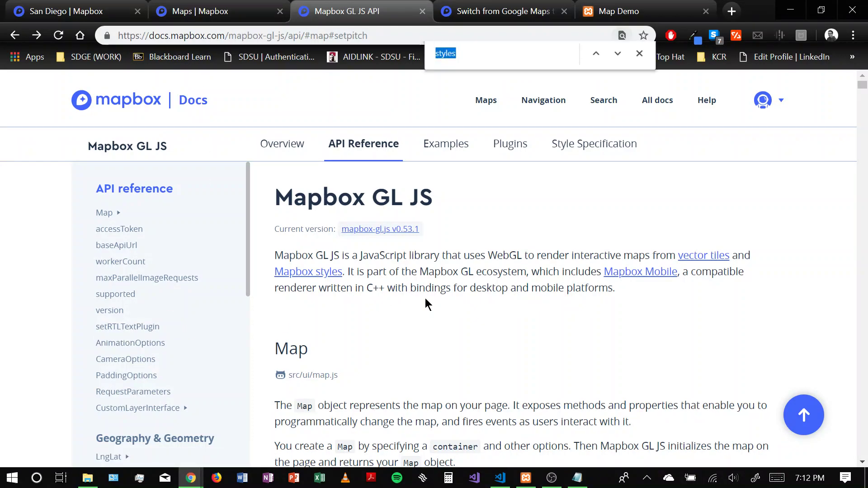
pyautogui.press('Return')
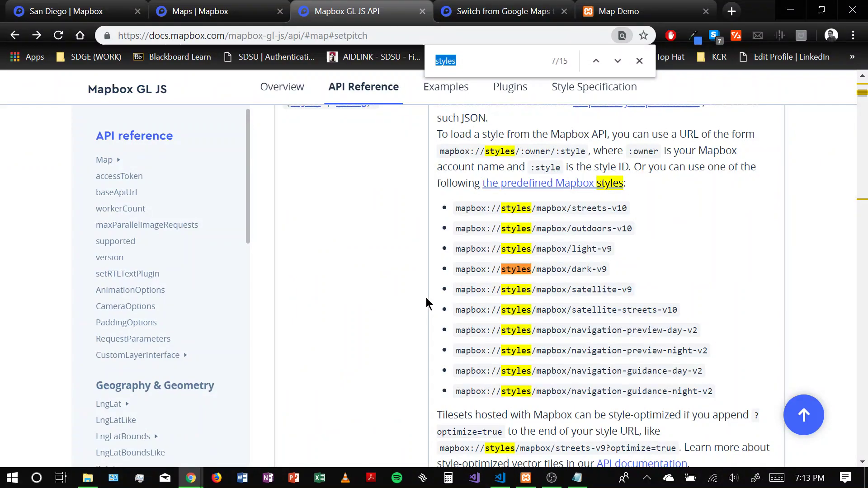
pyautogui.click(381, 253)
pyautogui.moveTo(456, 206); pyautogui.dragTo(632, 212)
pyautogui.hotkey('ctrl', 'c')
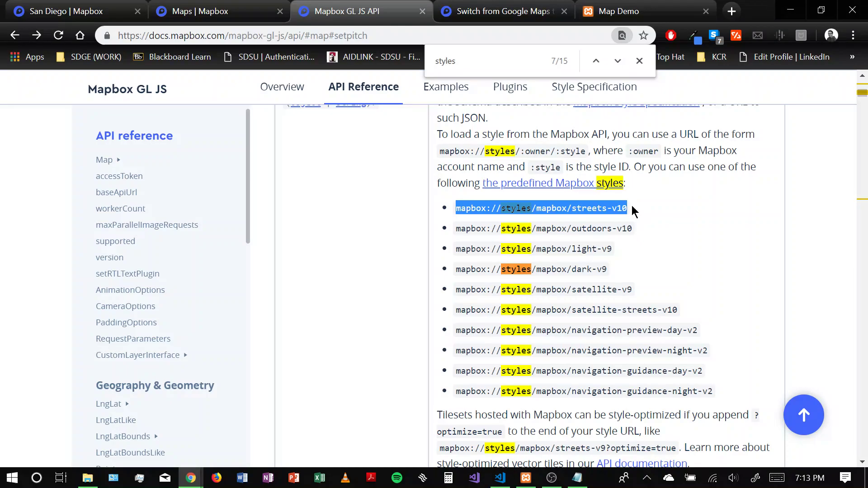
pyautogui.hotkey('alt', 'Tab')
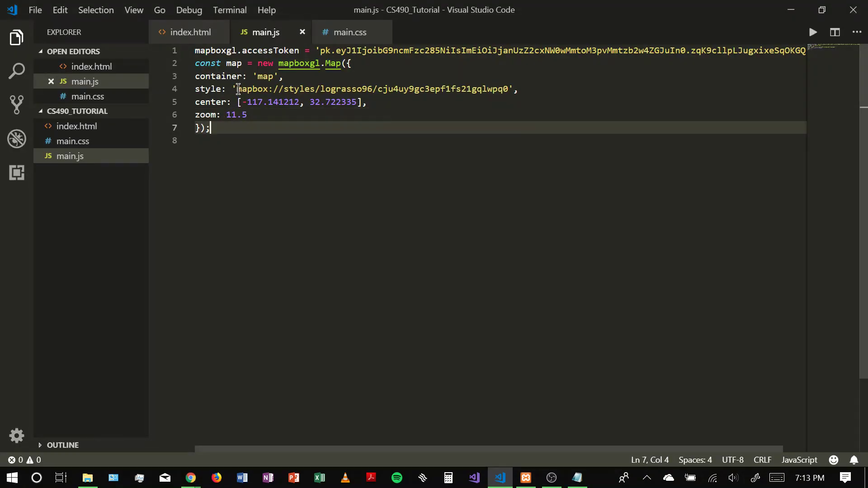
pyautogui.moveTo(238, 89); pyautogui.dragTo(508, 89)
pyautogui.hotkey('ctrl', 'v')
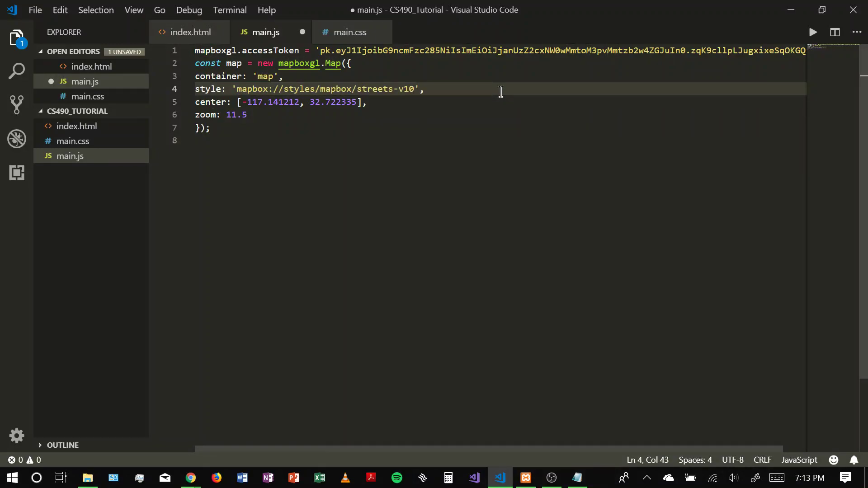
pyautogui.hotkey('ctrl', 's')
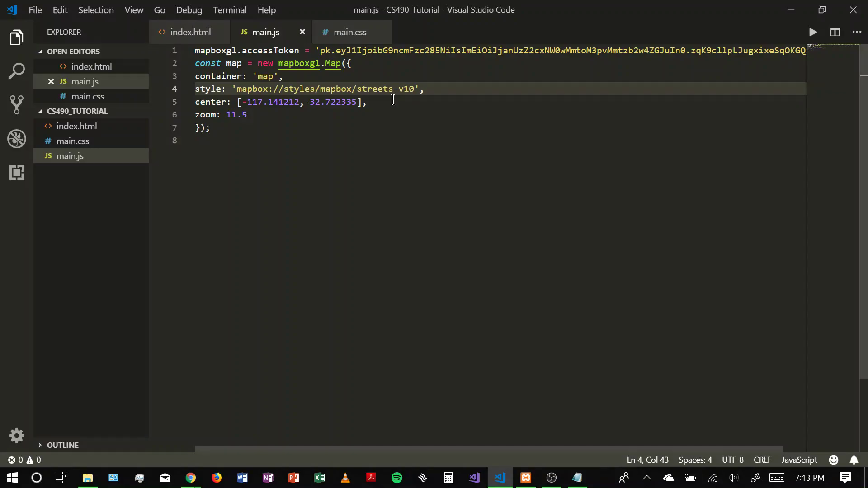
pyautogui.hotkey('alt', 'Tab')
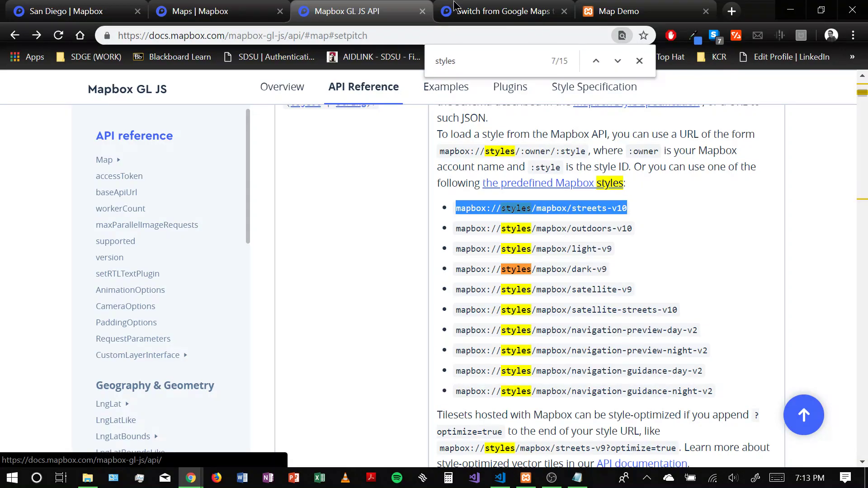
pyautogui.click(497, 11)
pyautogui.click(627, 10)
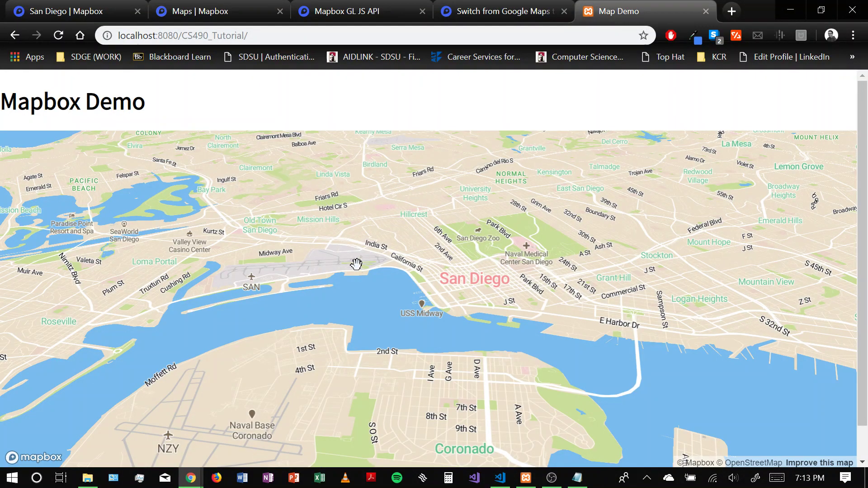
pyautogui.press('F5')
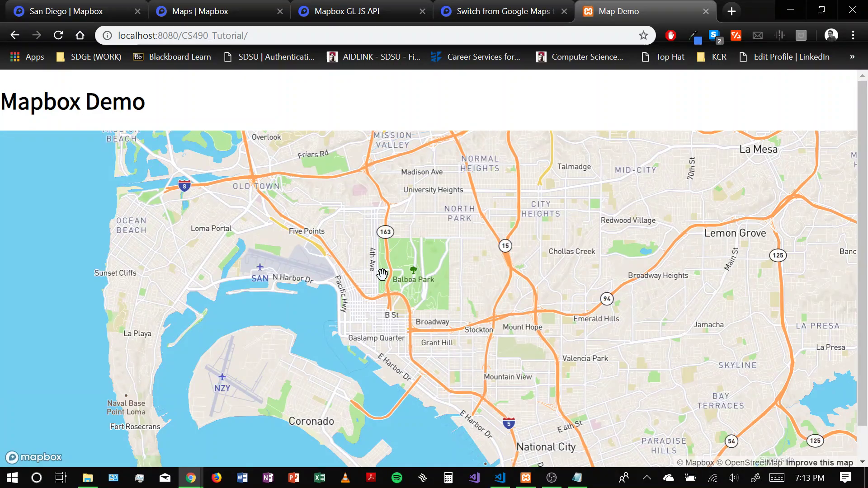
pyautogui.moveTo(382, 274); pyautogui.dragTo(404, 243)
pyautogui.moveTo(372, 278); pyautogui.dragTo(398, 265)
pyautogui.scroll(3, 360, 294)
pyautogui.moveTo(696, 310); pyautogui.dragTo(519, 254)
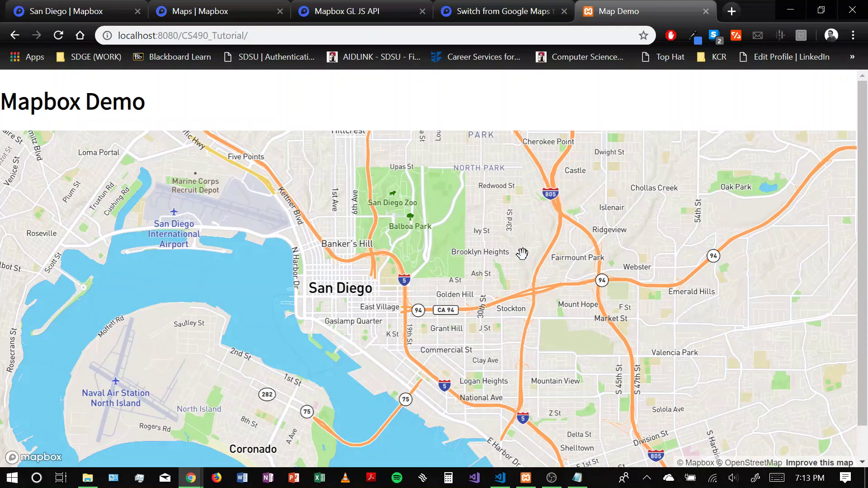
pyautogui.moveTo(413, 244); pyautogui.dragTo(443, 244)
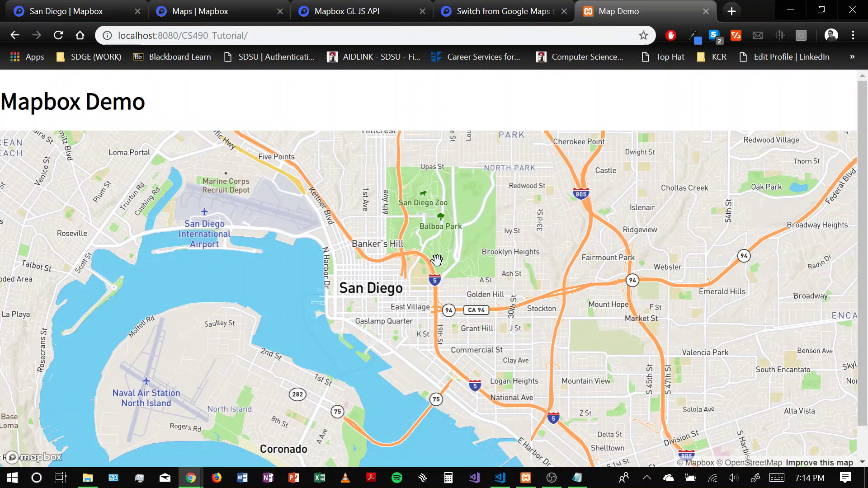
pyautogui.hotkey('alt', 'Tab')
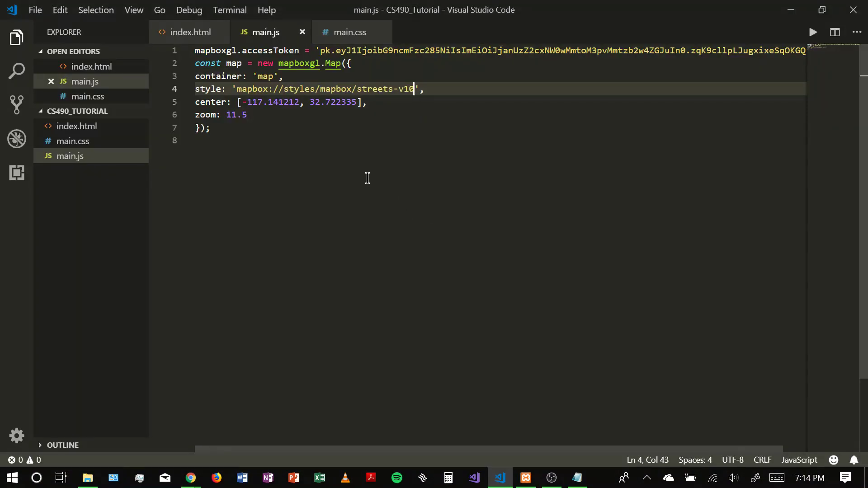
pyautogui.click(250, 113)
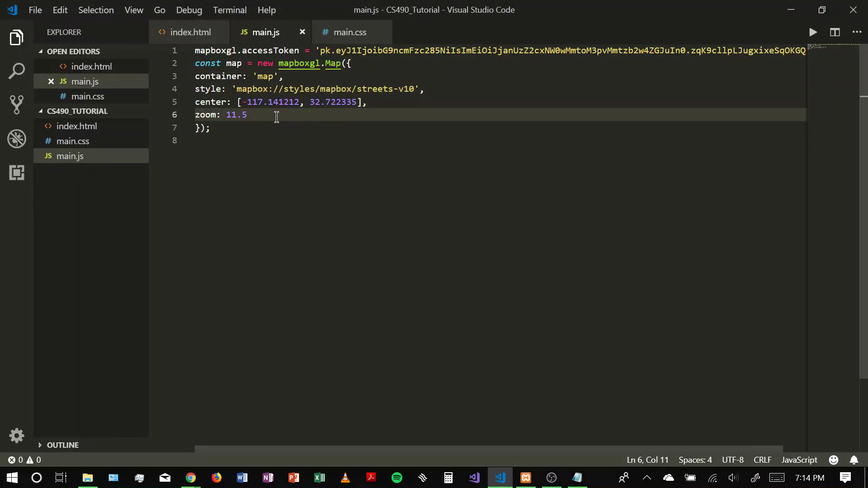
pyautogui.click(223, 128)
pyautogui.press('Return')
pyautogui.press('Return')
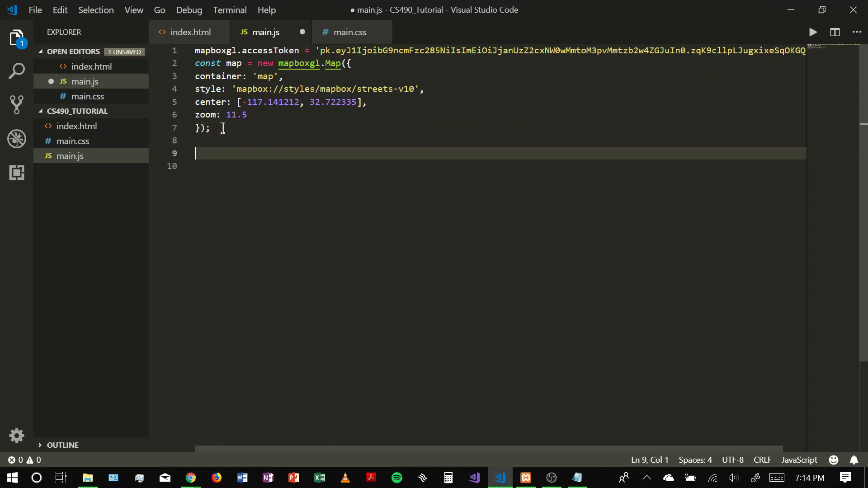
pyautogui.write('var')
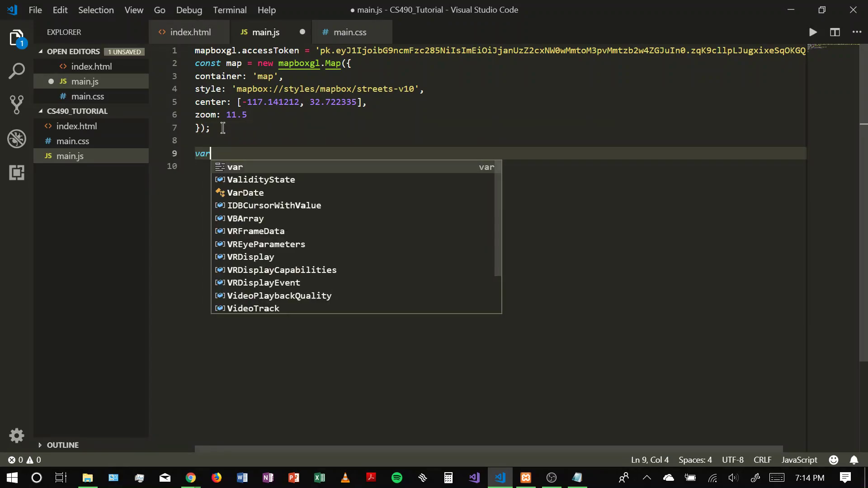
pyautogui.write(' marker ')
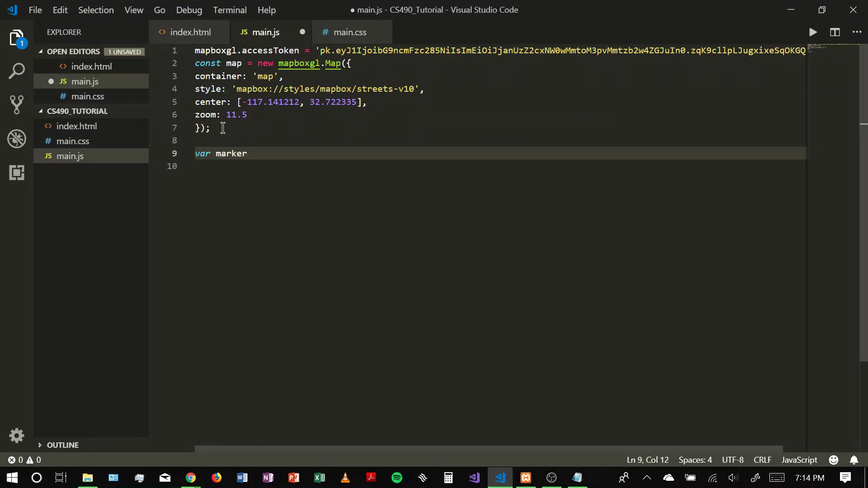
pyautogui.write('= new mapboxgl.')
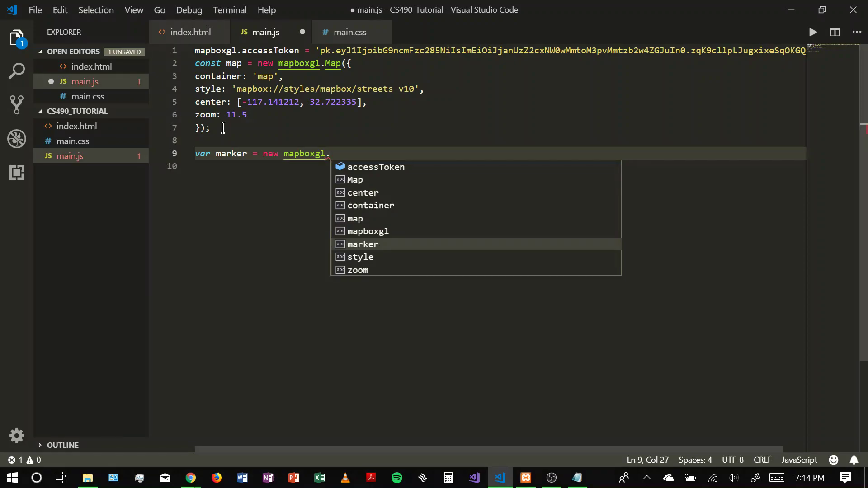
pyautogui.write('Marker')
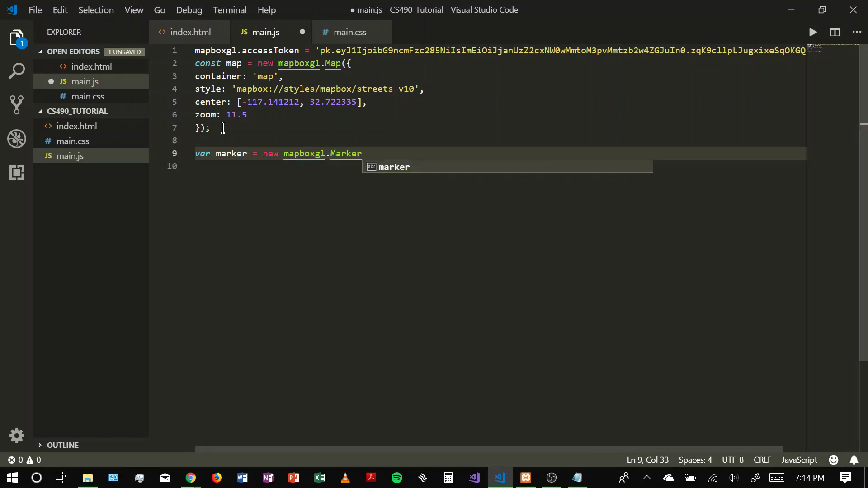
pyautogui.write('()')
pyautogui.press('Return')
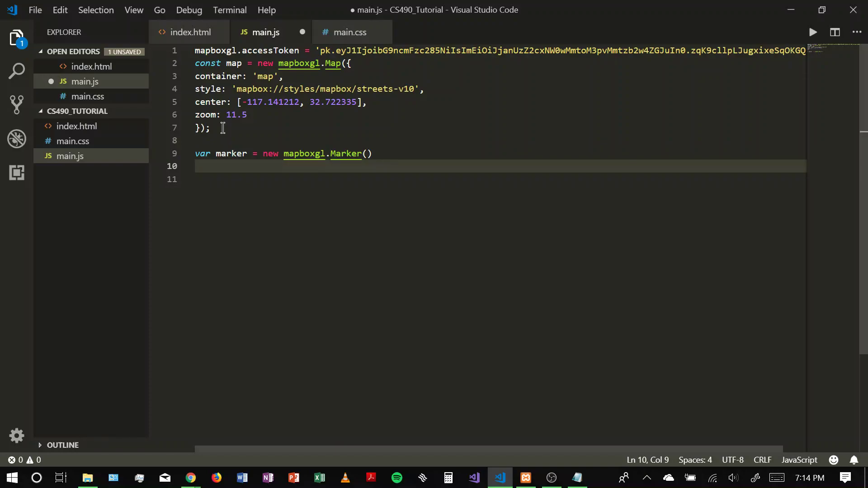
pyautogui.write('.setLng')
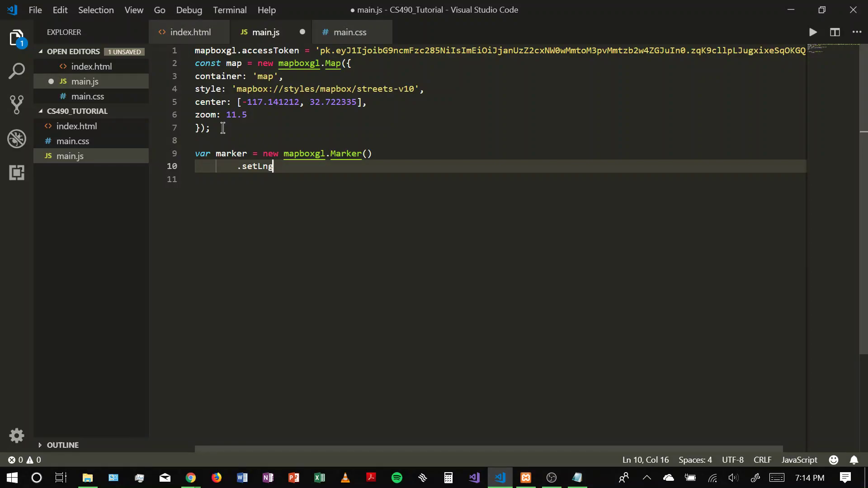
pyautogui.write('Lat(')
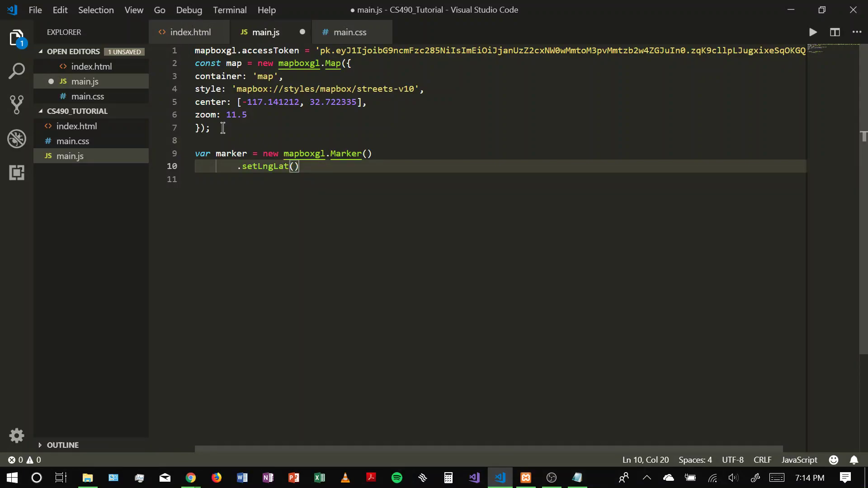
pyautogui.click(238, 103)
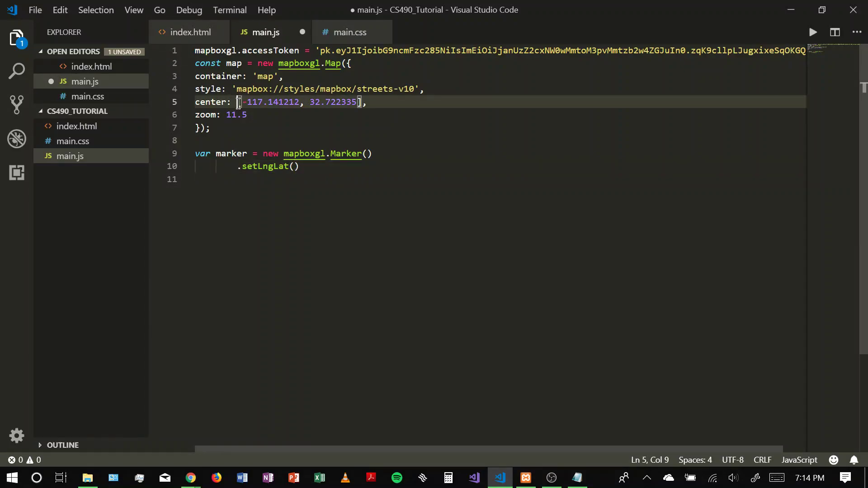
pyautogui.moveTo(238, 102); pyautogui.dragTo(364, 102)
pyautogui.hotkey('ctrl', 'c')
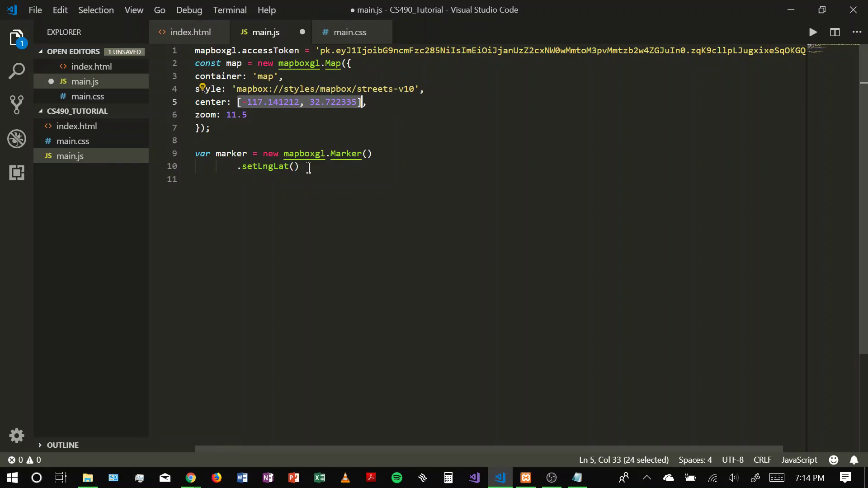
pyautogui.click(294, 166)
pyautogui.hotkey('ctrl', 'v')
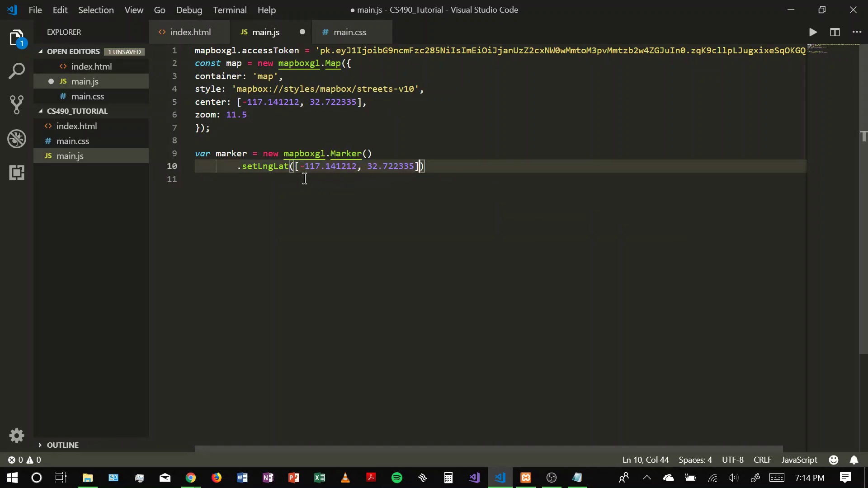
pyautogui.click(432, 165)
pyautogui.press('Return')
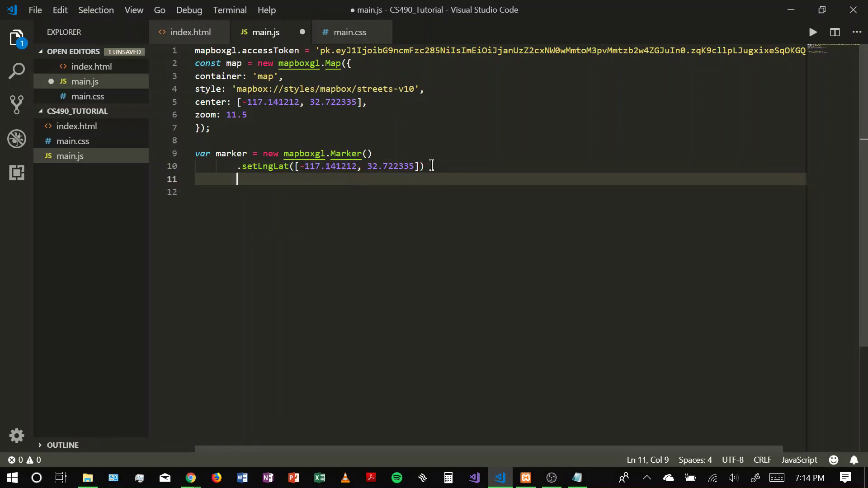
pyautogui.write('.')
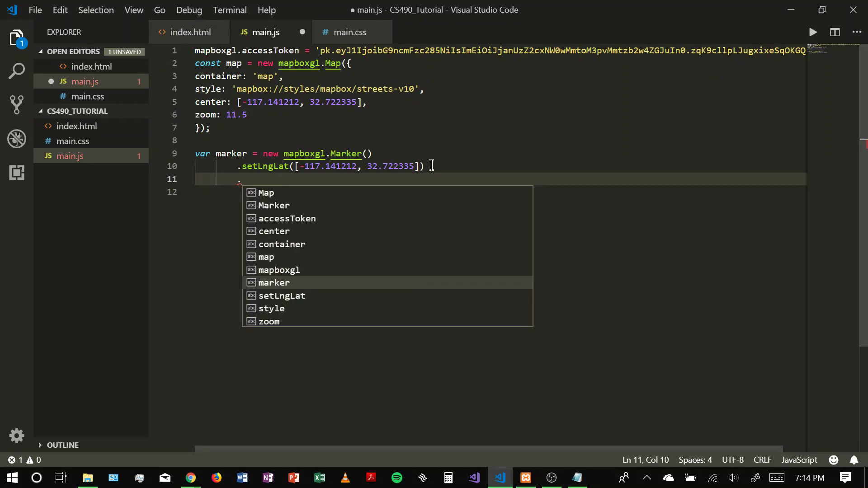
pyautogui.write('addT')
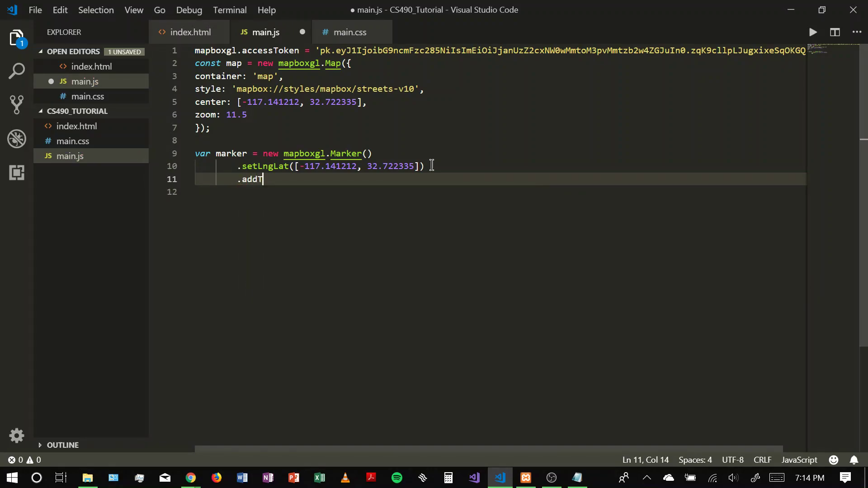
pyautogui.write('o(map')
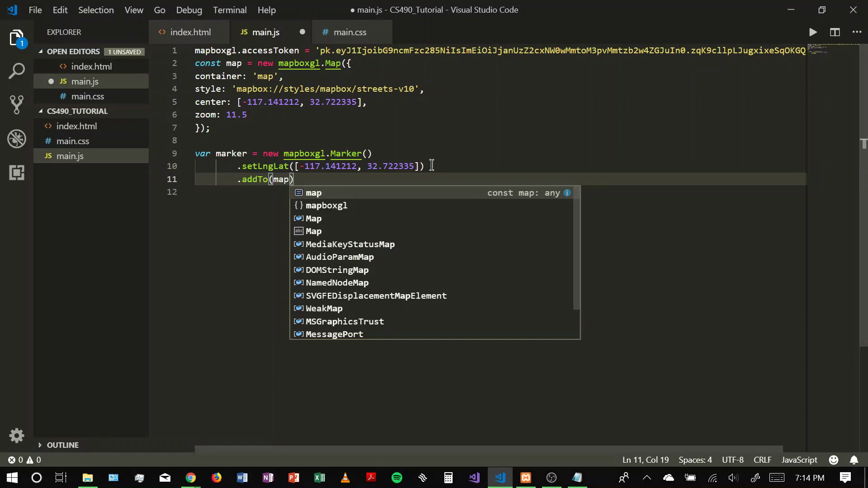
pyautogui.write(');')
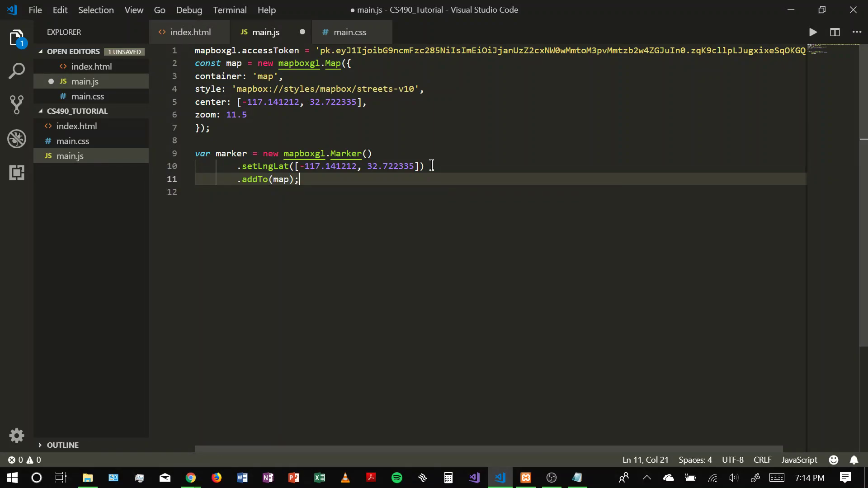
pyautogui.hotkey('ctrl', 's')
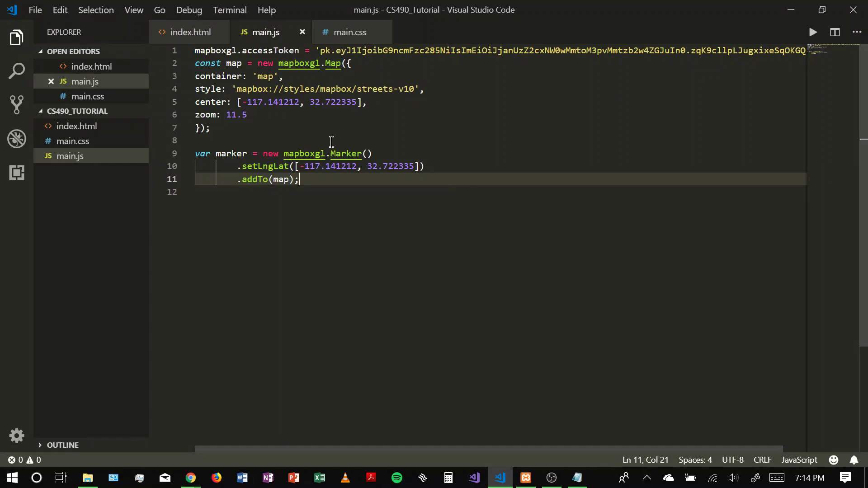
# Reload the Map Demo page in Chrome so the new marker appears.
pyautogui.click(331, 141)
pyautogui.hotkey('alt', 'Tab')
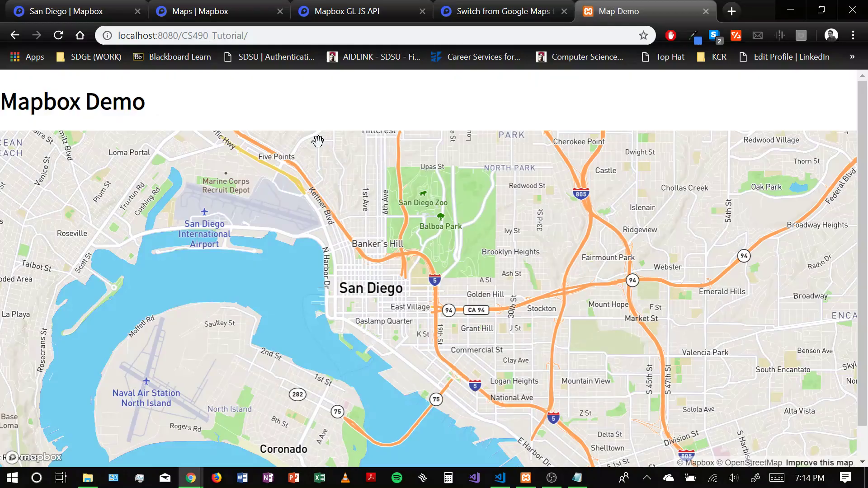
pyautogui.press('F5')
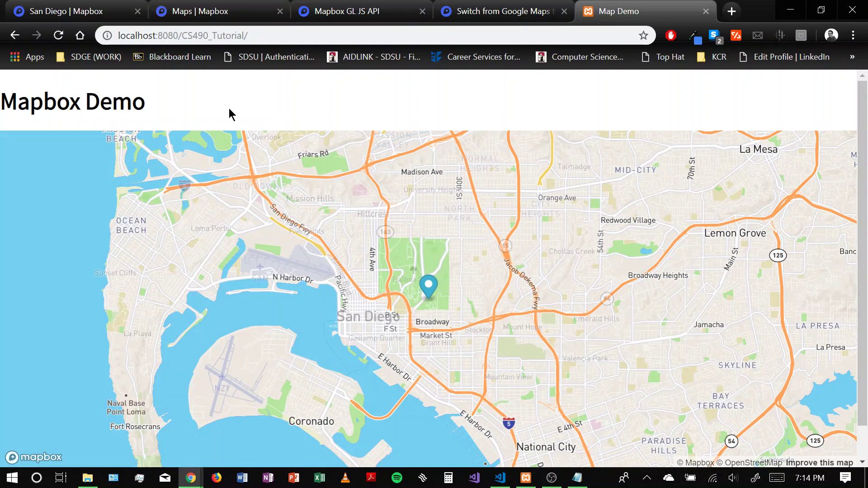
# Zoom and pan the San Diego map to inspect the blue marker near Balboa Park.
pyautogui.scroll(3, 384, 312)
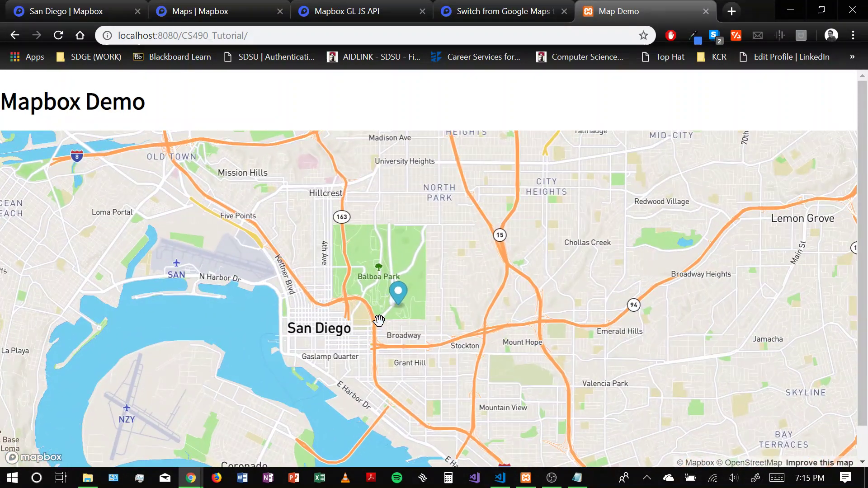
pyautogui.scroll(5, 379, 321)
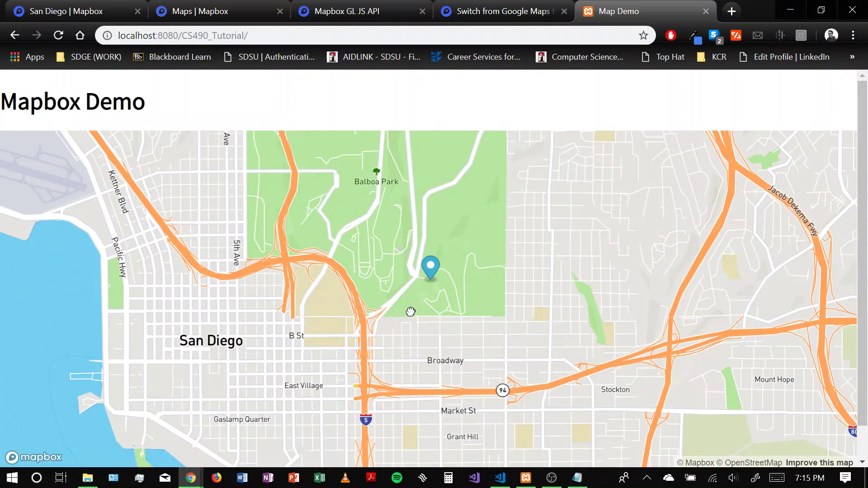
pyautogui.moveTo(410, 312); pyautogui.dragTo(382, 323)
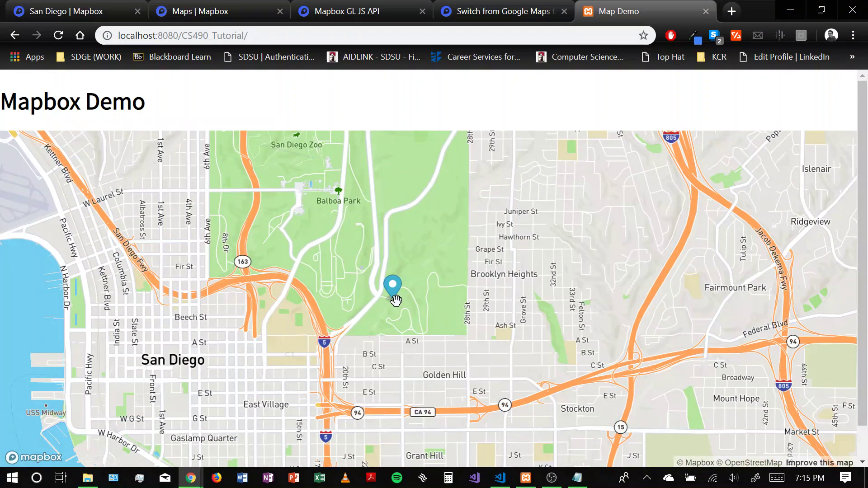
pyautogui.moveTo(422, 306)
pyautogui.mouseDown()
pyautogui.moveTo(461, 305)
pyautogui.moveTo(447, 324)
pyautogui.moveTo(415, 328)
pyautogui.mouseUp()
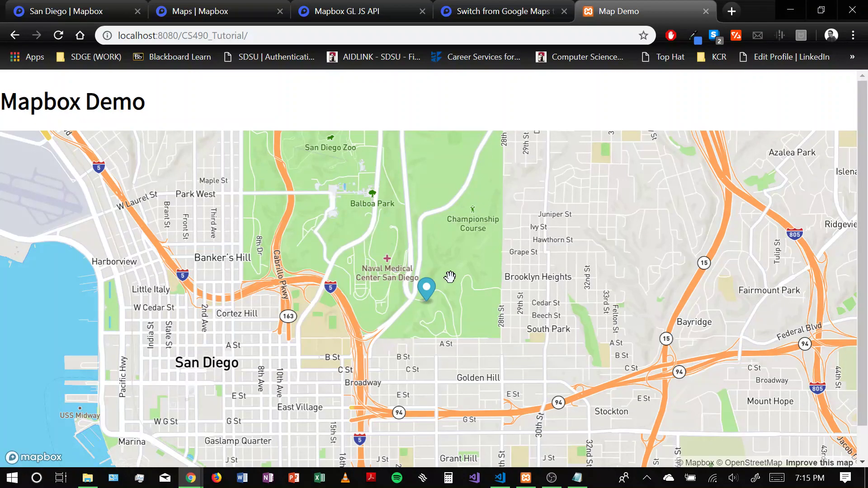
pyautogui.moveTo(441, 305)
pyautogui.mouseDown()
pyautogui.moveTo(516, 281)
pyautogui.moveTo(551, 247)
pyautogui.moveTo(534, 258)
pyautogui.mouseUp()
pyautogui.moveTo(326, 304); pyautogui.dragTo(273, 322)
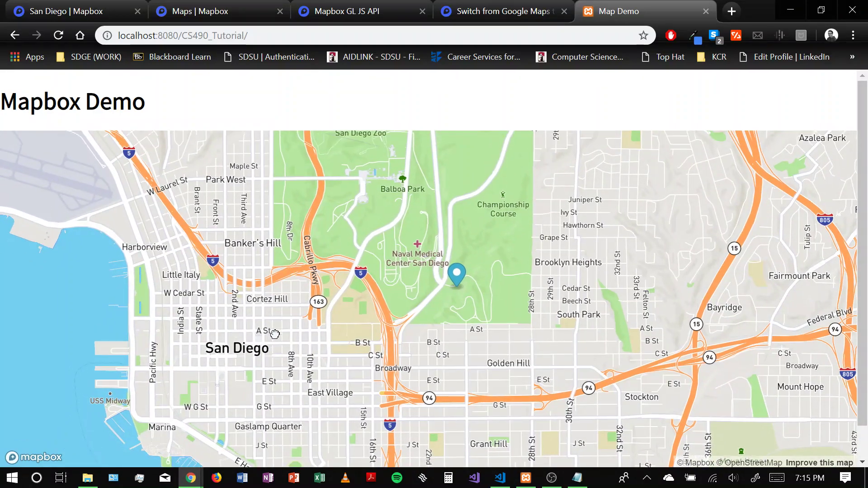
pyautogui.moveTo(219, 290); pyautogui.dragTo(383, 273)
pyautogui.scroll(-5, 302, 283)
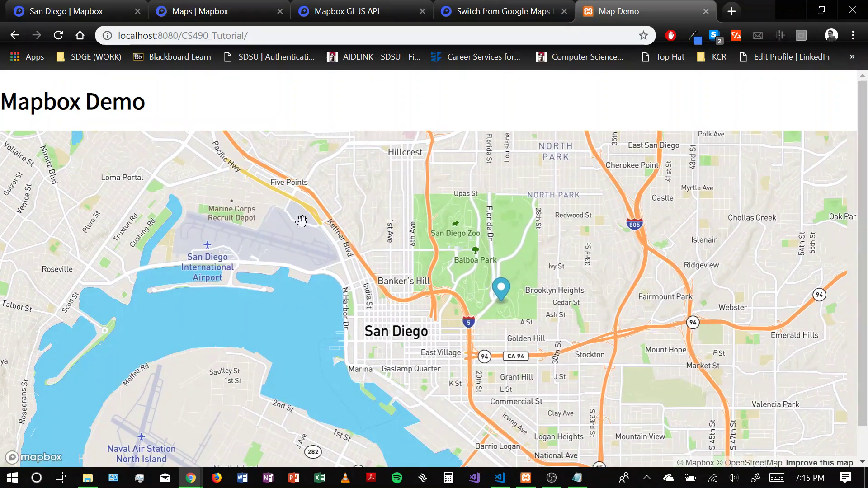
# Return to the Mapbox GL JS API docs and dismiss the in-page styles search.
pyautogui.click(344, 11)
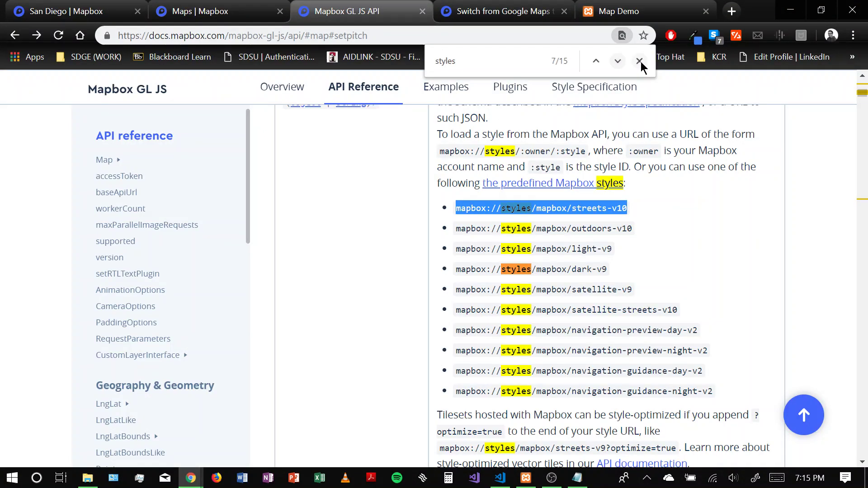
pyautogui.click(639, 61)
pyautogui.scroll(20, 373, 228)
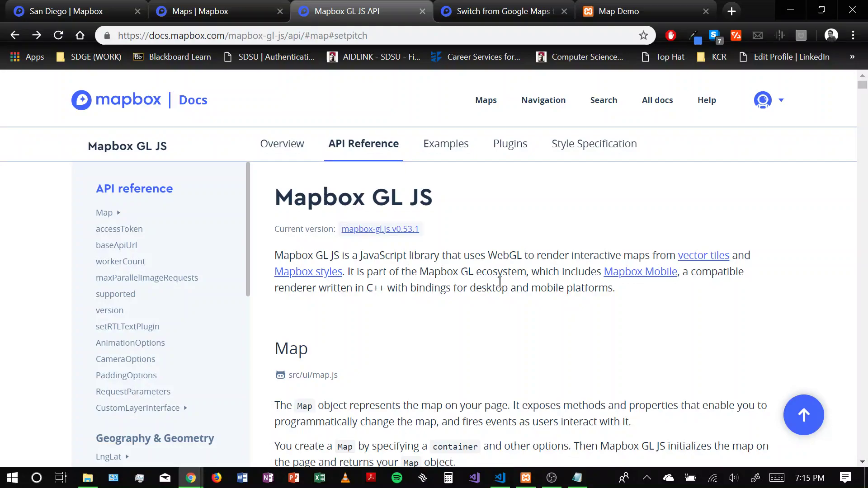
# Open the Mapbox GL JS Examples page and browse the Getting started, Styles and Layers thumbnails.
pyautogui.click(456, 154)
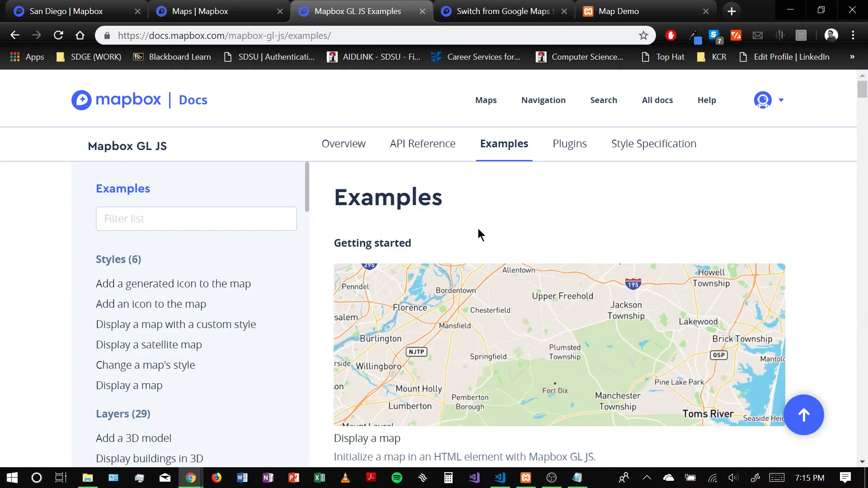
pyautogui.scroll(-6, 322, 235)
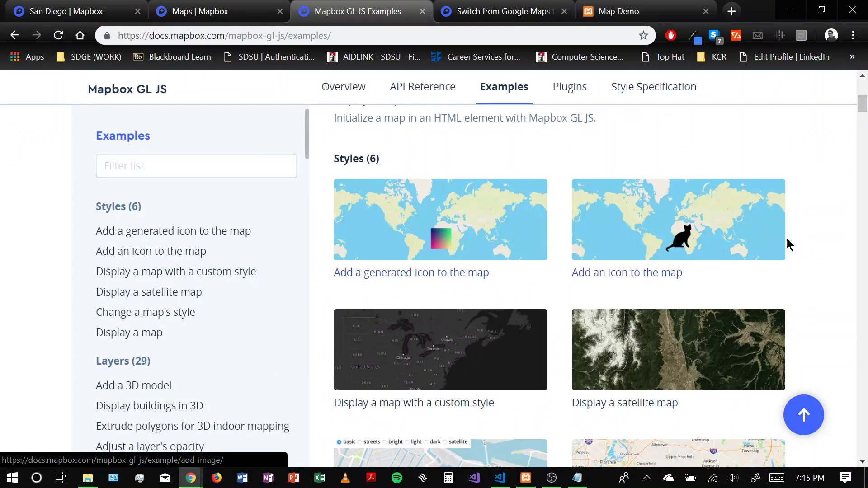
pyautogui.scroll(-3, 548, 244)
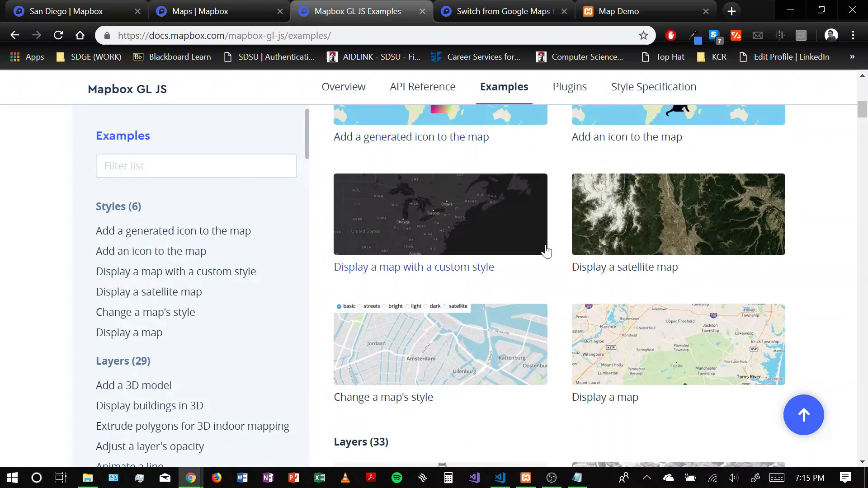
pyautogui.scroll(-5, 548, 245)
pyautogui.scroll(-6, 545, 253)
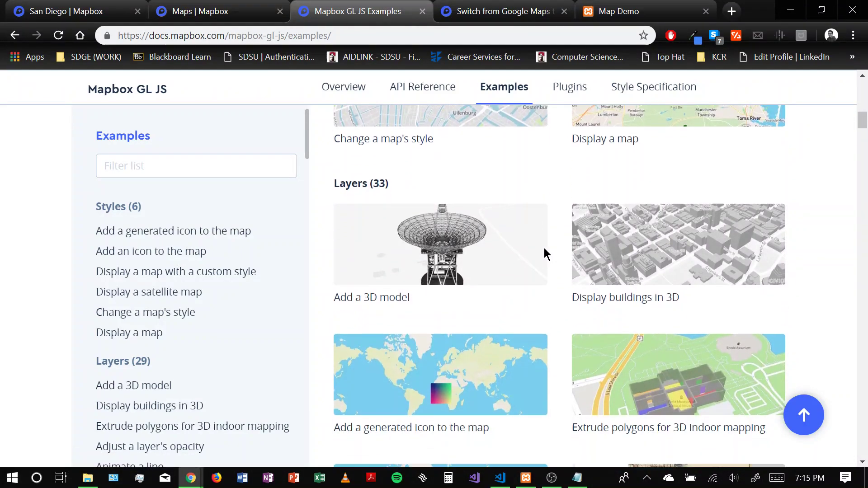
pyautogui.scroll(-20, 522, 249)
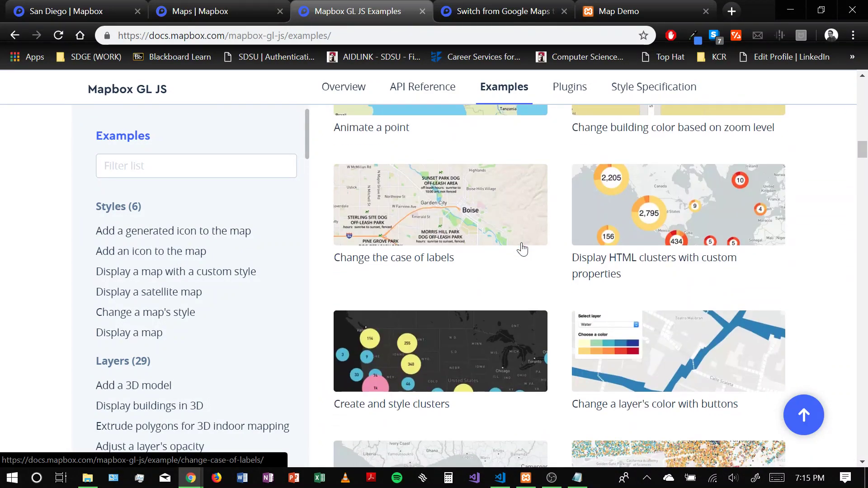
pyautogui.scroll(20, 522, 249)
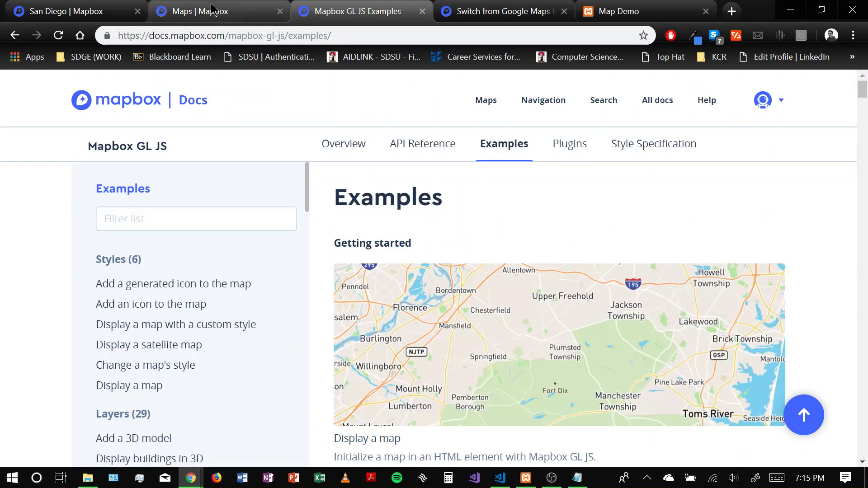
# Cycle through the open browser tabs to reach the San Diego style in Mapbox Studio.
pyautogui.click(199, 11)
pyautogui.click(526, 12)
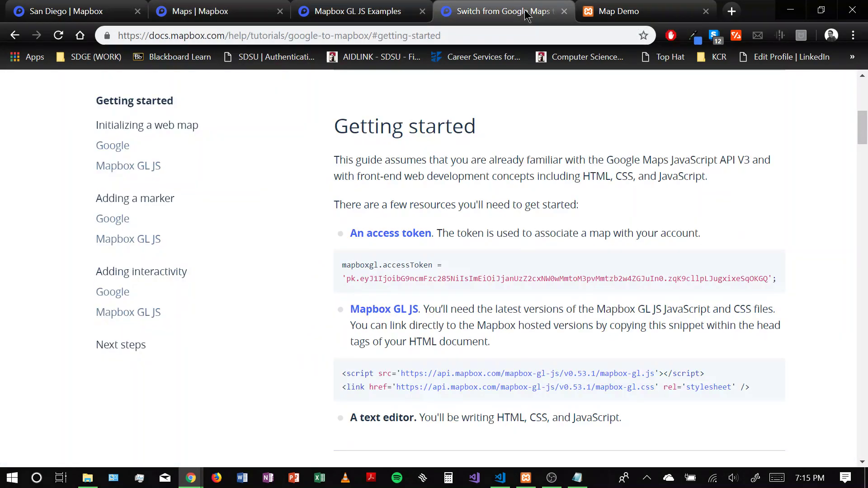
pyautogui.click(598, 11)
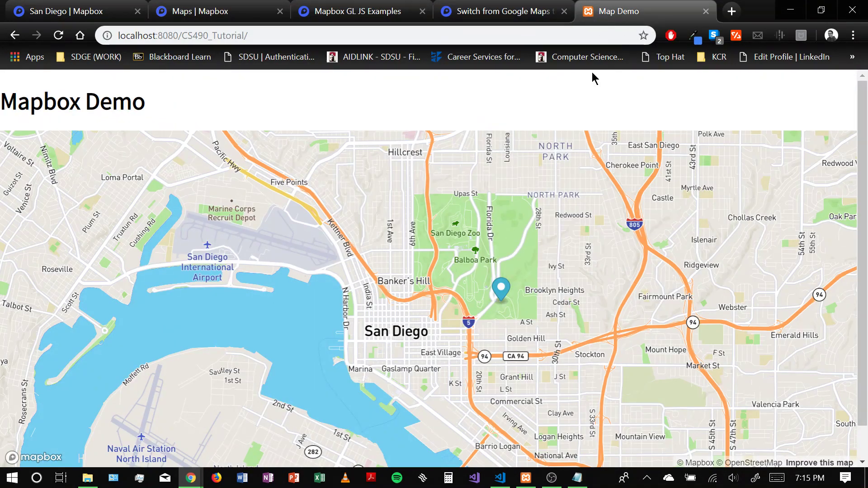
pyautogui.click(72, 11)
# Close the San Diego style's Share/Use code dialog and pan the Studio map slightly.
pyautogui.click(481, 299)
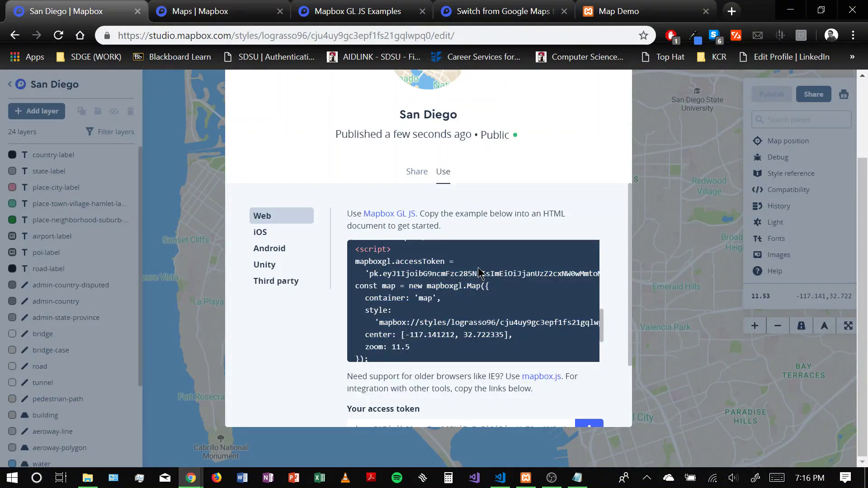
pyautogui.scroll(5, 481, 273)
pyautogui.scroll(3, 300, 271)
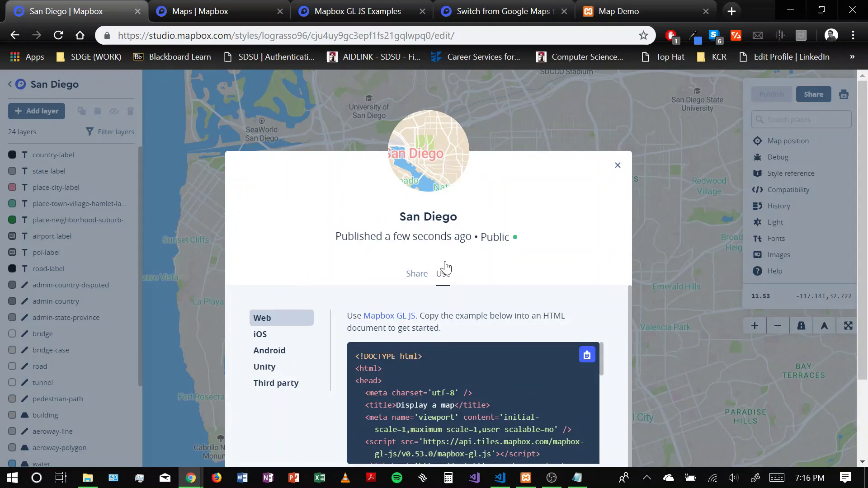
pyautogui.scroll(-2, 445, 269)
pyautogui.click(617, 93)
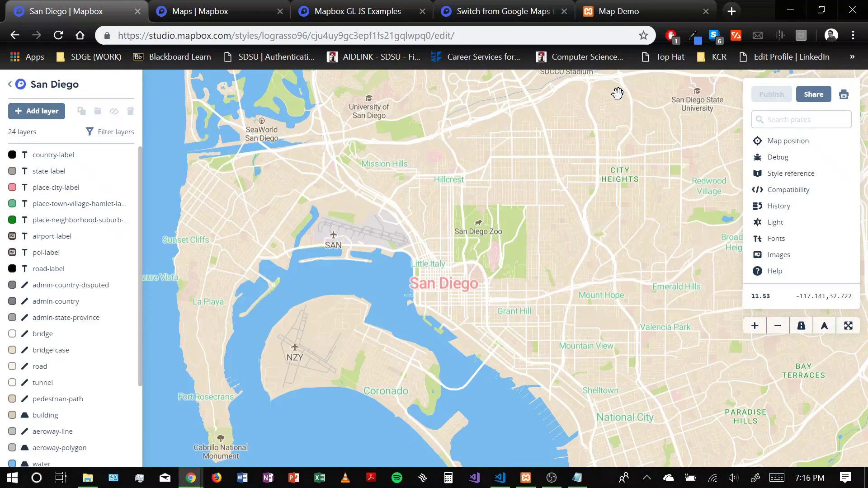
pyautogui.moveTo(515, 179); pyautogui.dragTo(545, 193)
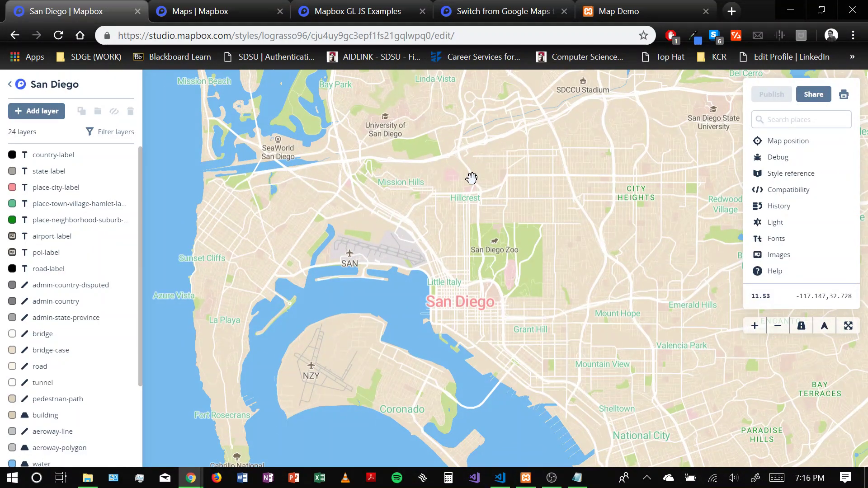